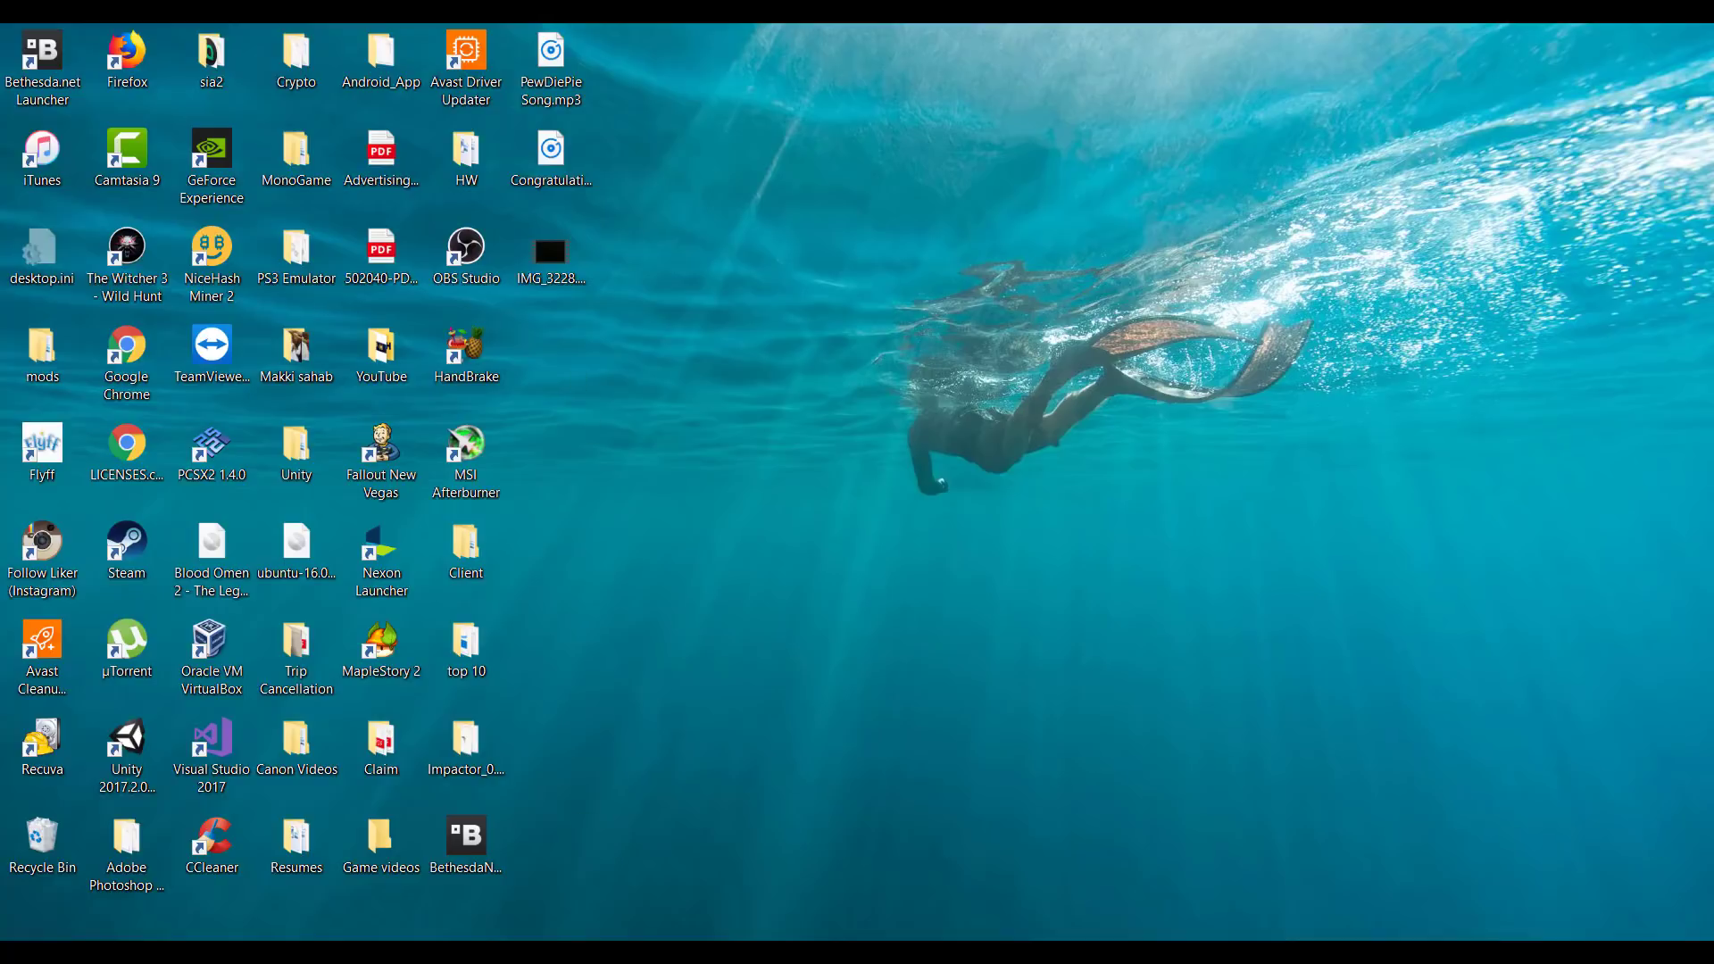
Try to add IMG_3228.MOV from the desktop to the Camtasia timeline, dismissing the message and minimizing Camtasia.
click(559, 248)
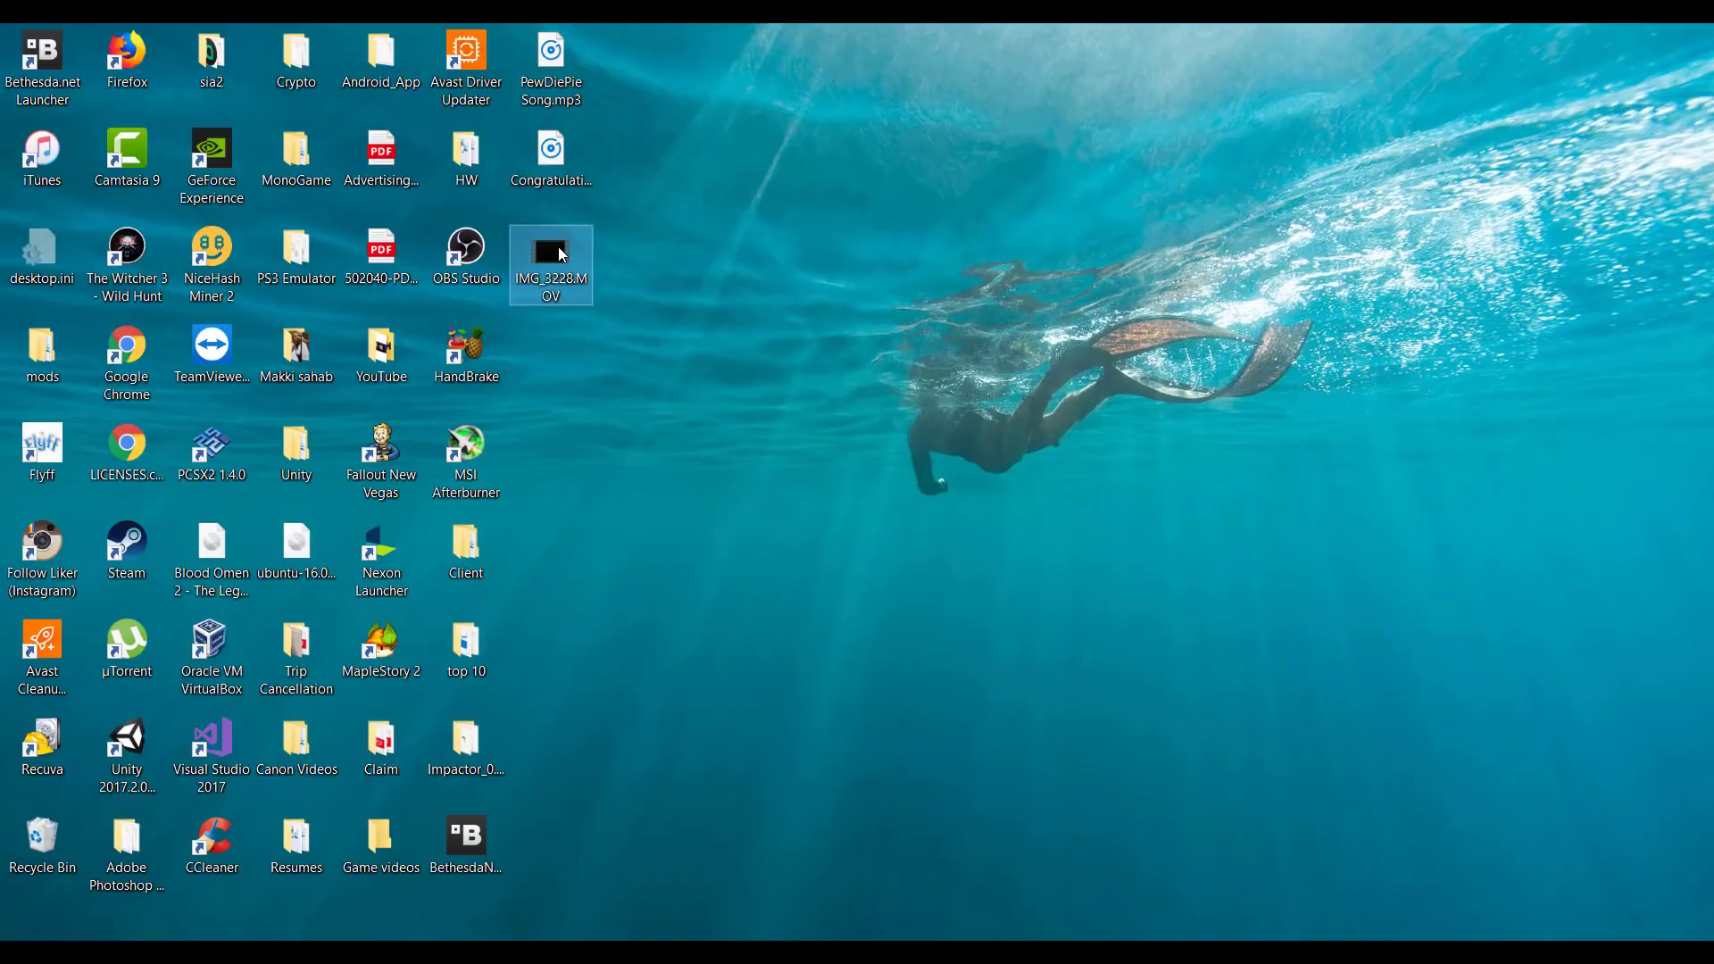
drag(559, 250, 224, 797)
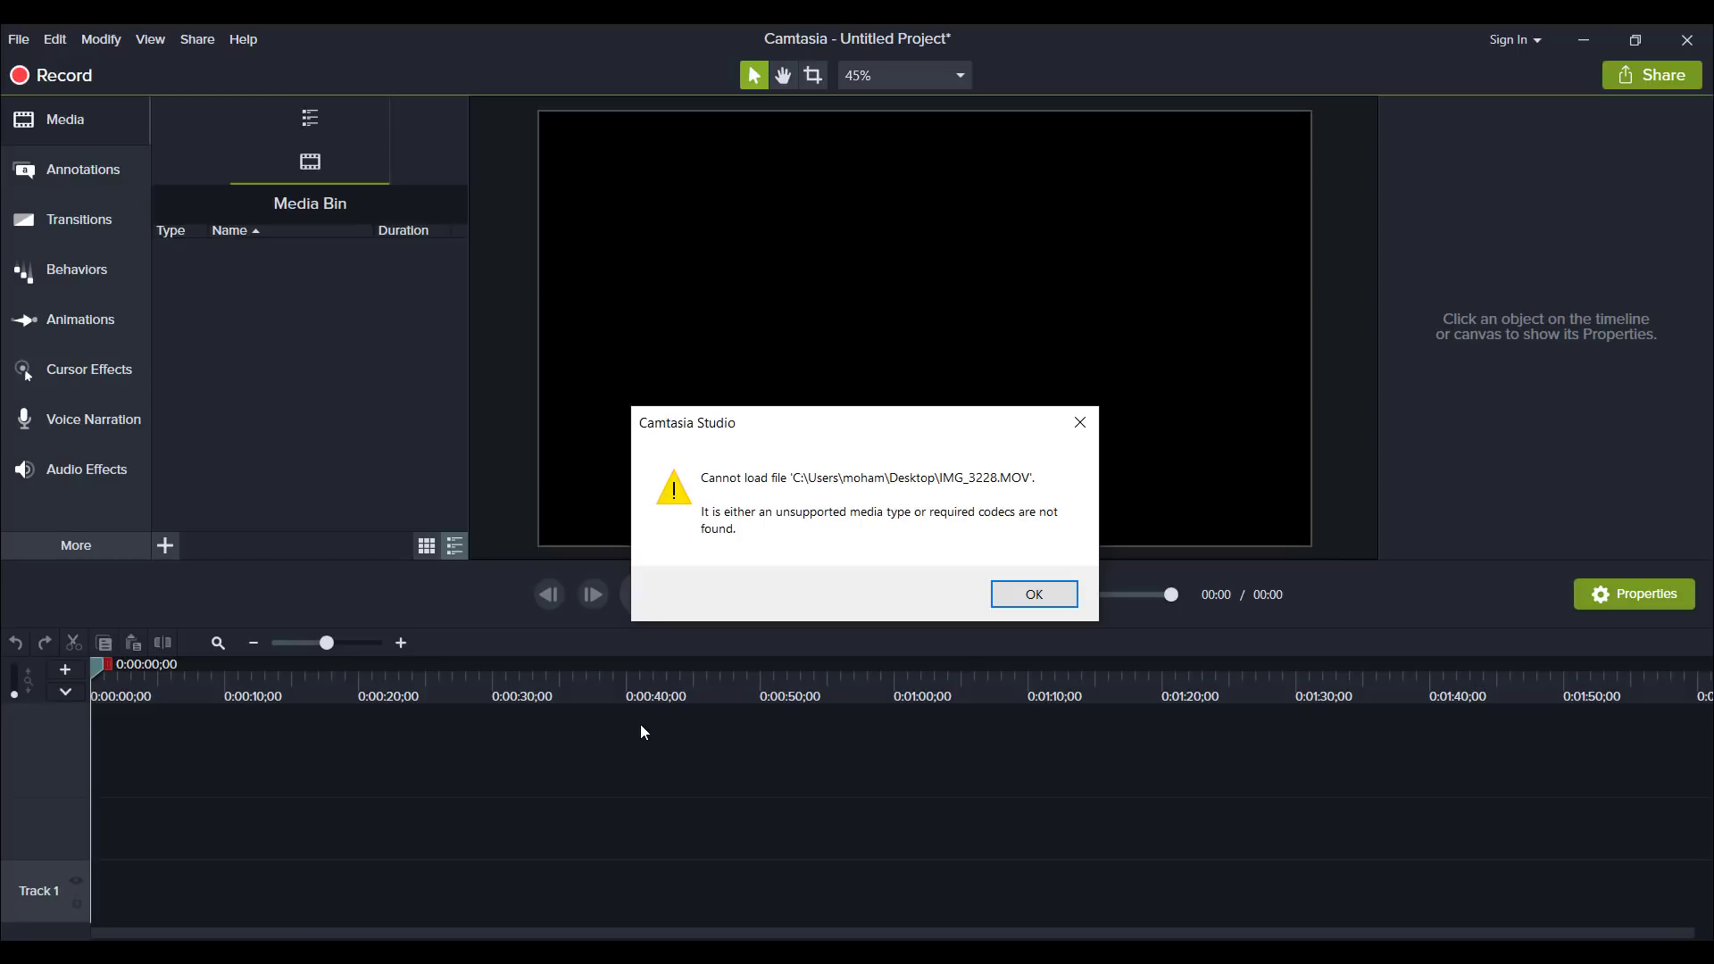
click(1058, 595)
click(1581, 37)
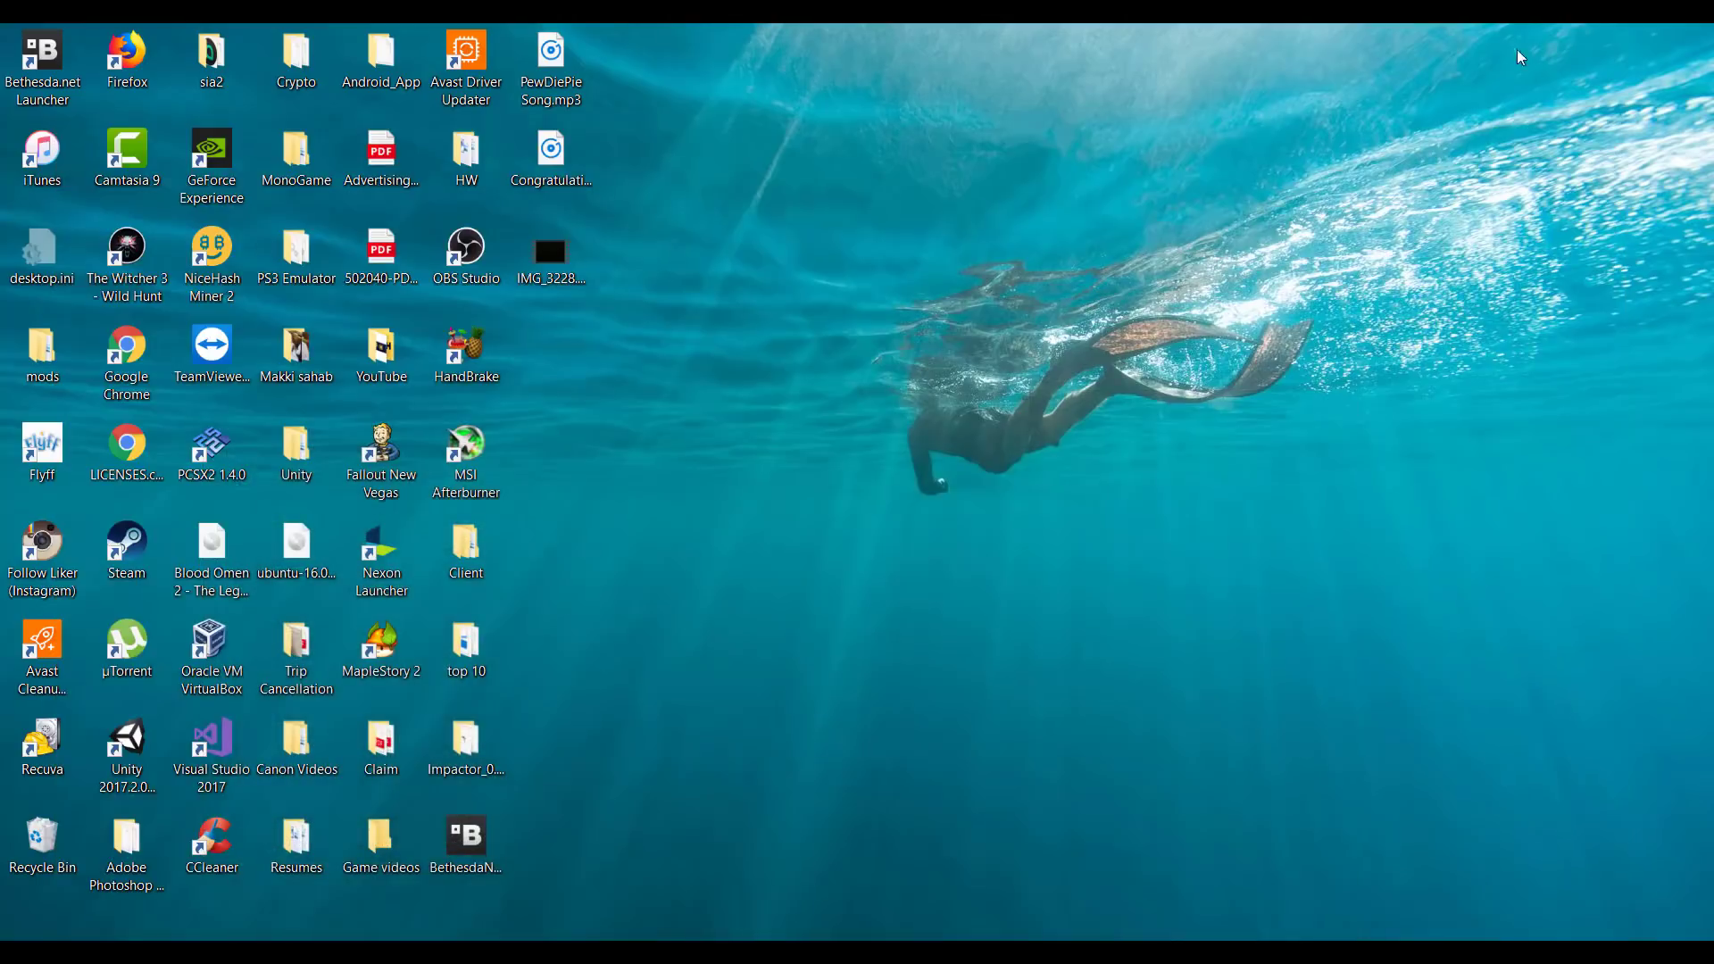
Switch to Movie Maker and add IMG_3228.MOV from the desktop to the empty project.
mouse_move(743, 952)
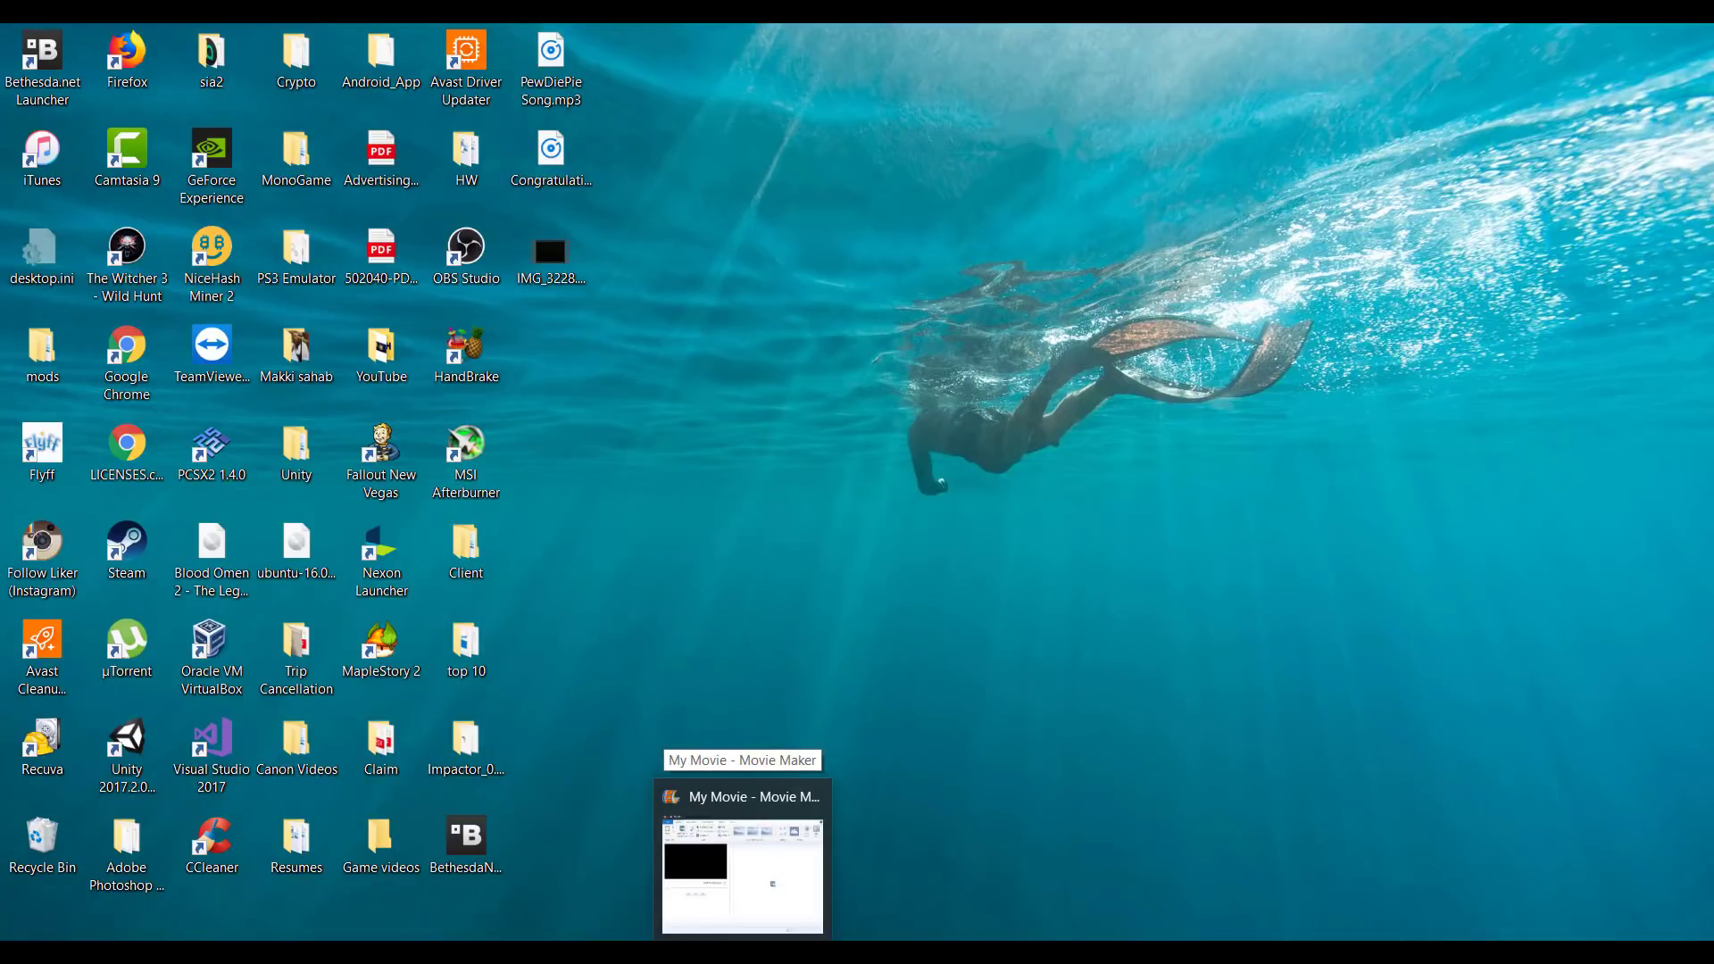
click(743, 951)
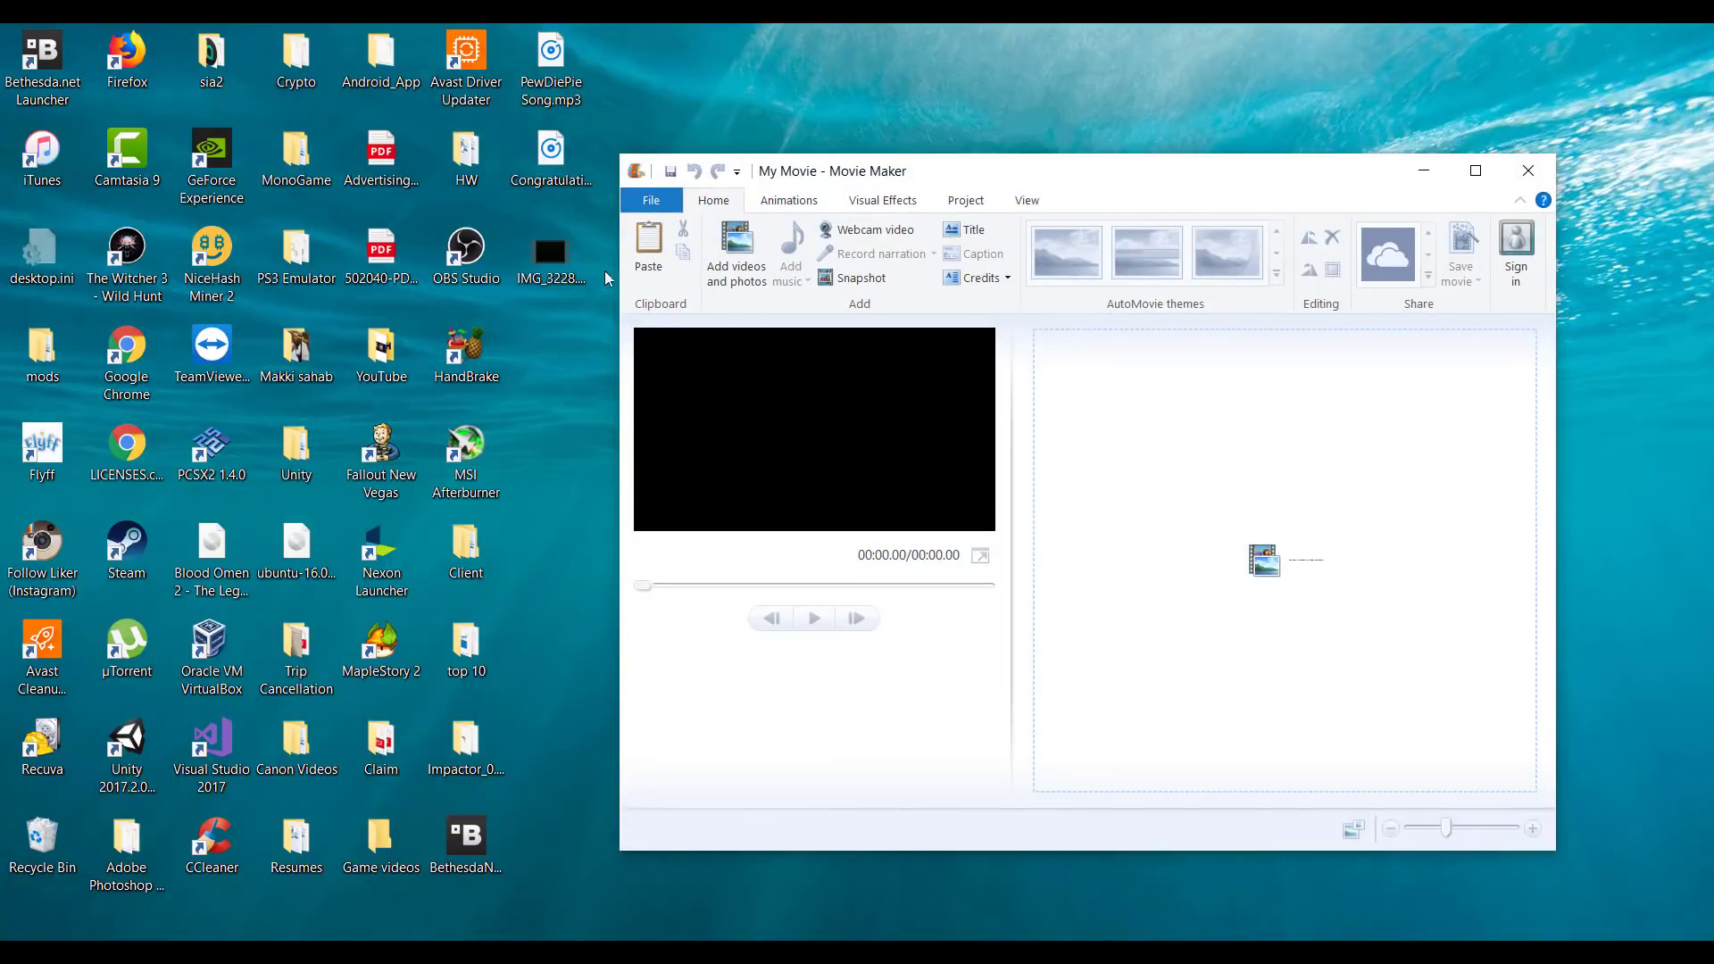
drag(577, 271, 1134, 408)
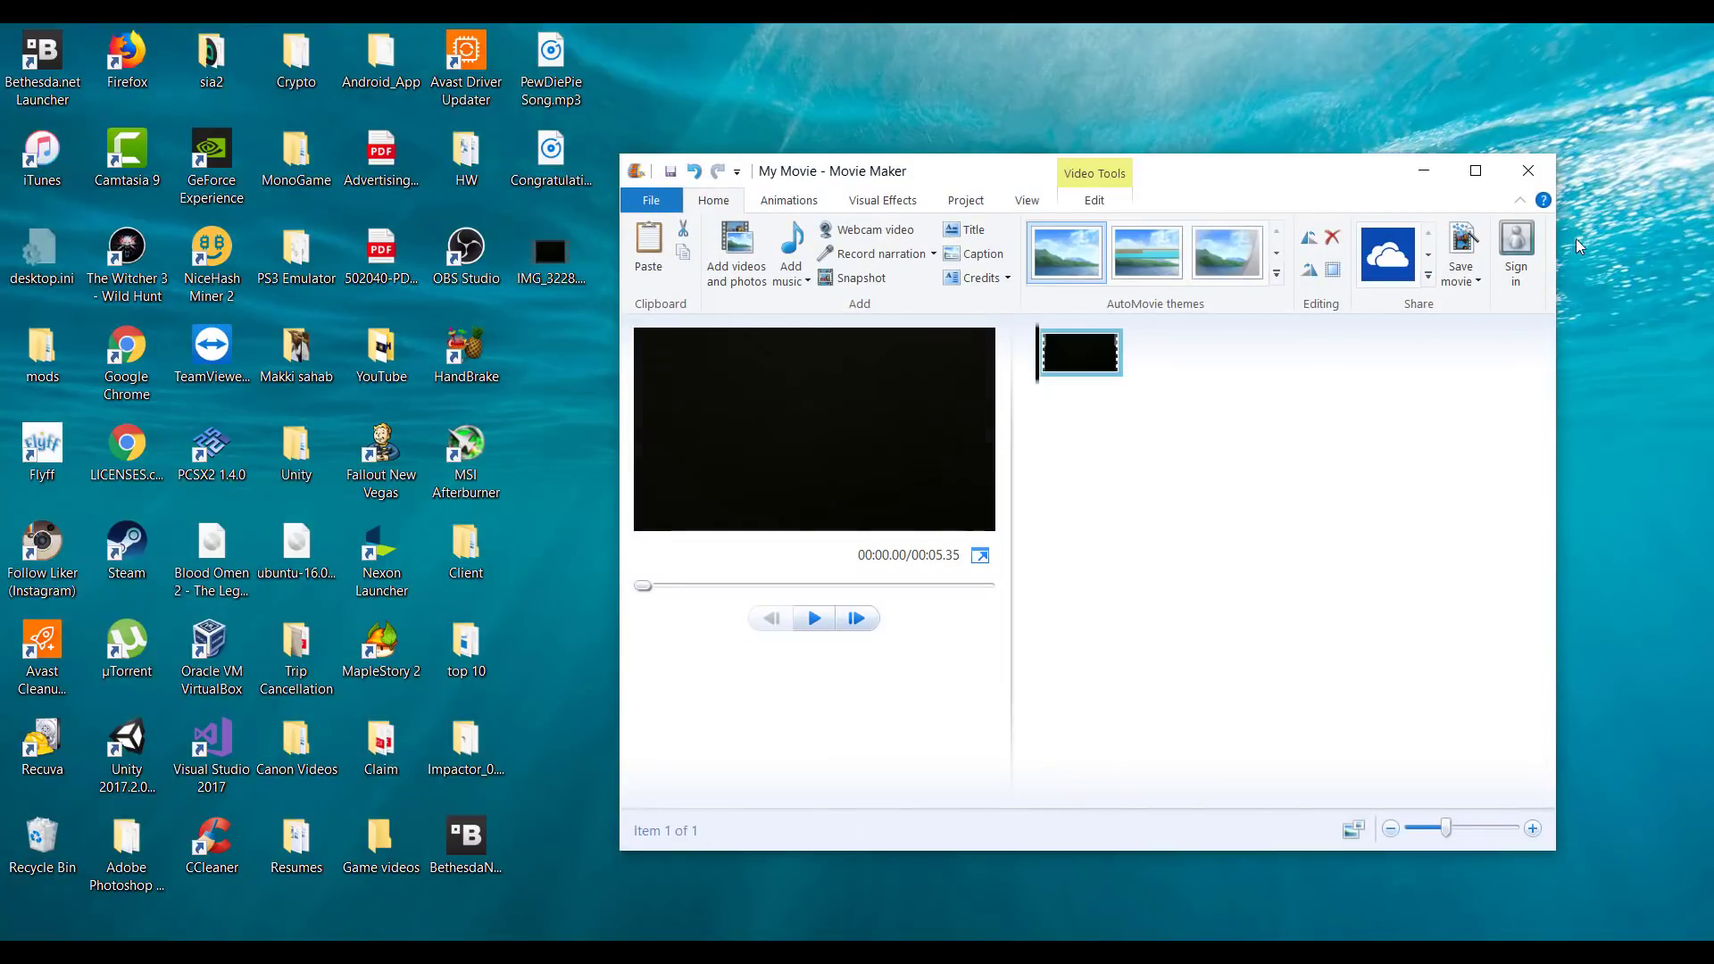
Export the movie with the high-definition display setting as My Movie.mp4 on the desktop.
click(1468, 281)
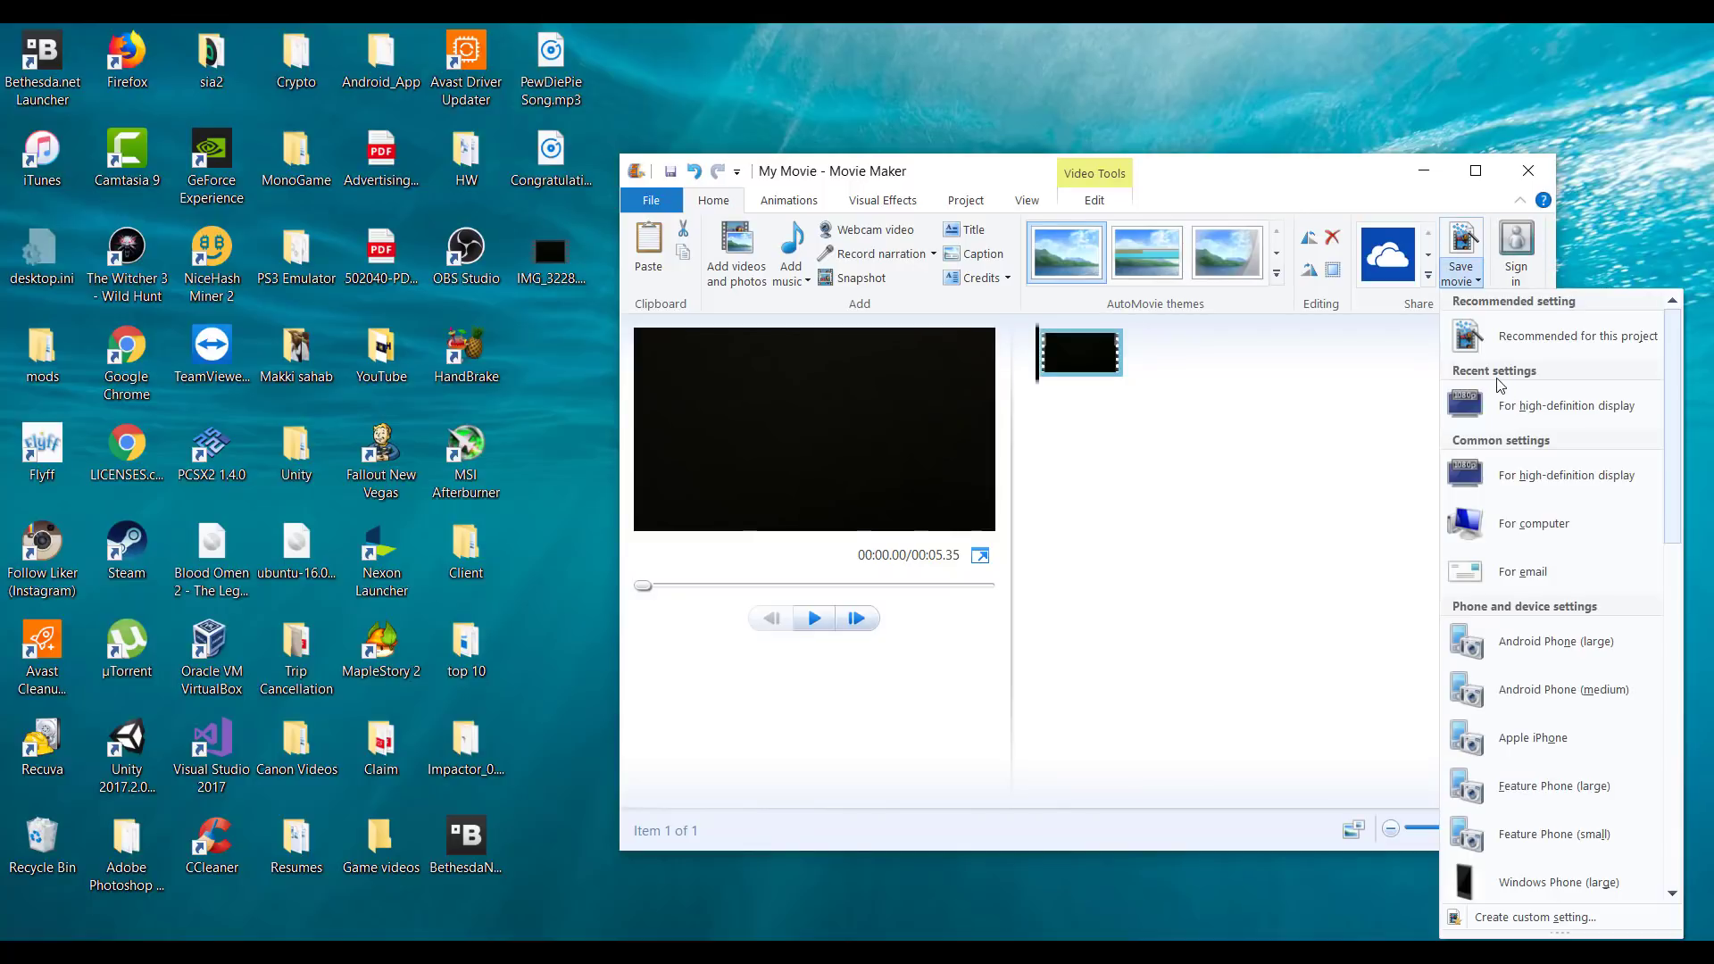
click(1518, 406)
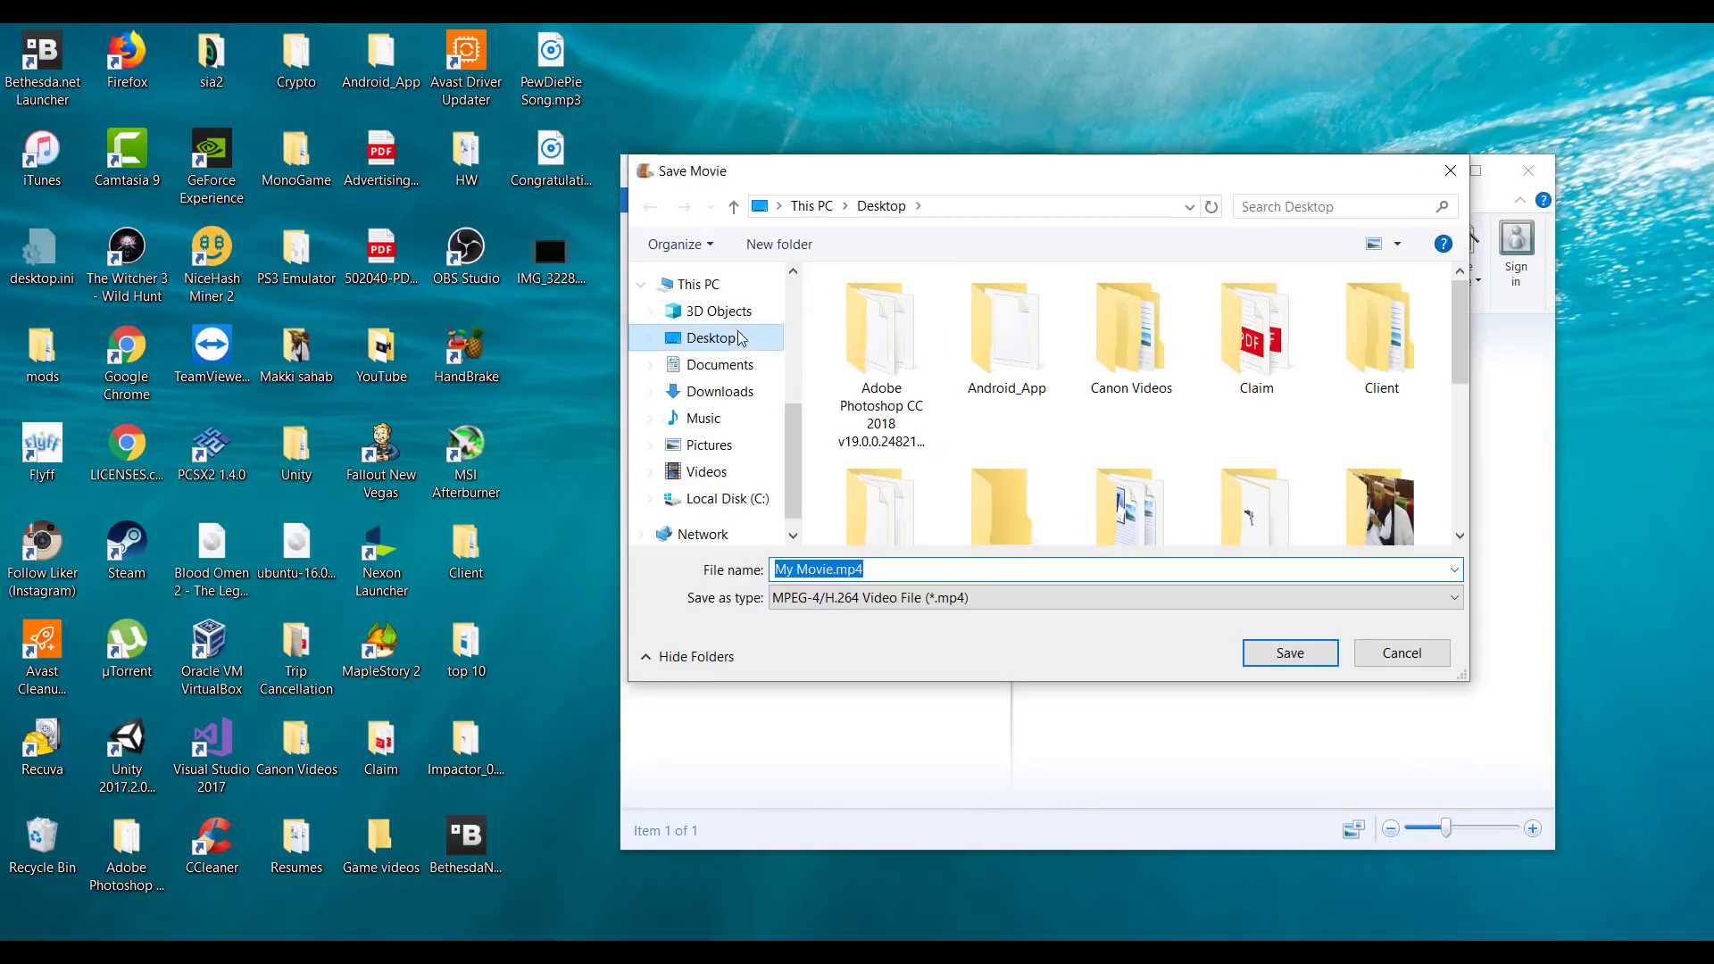
click(1264, 653)
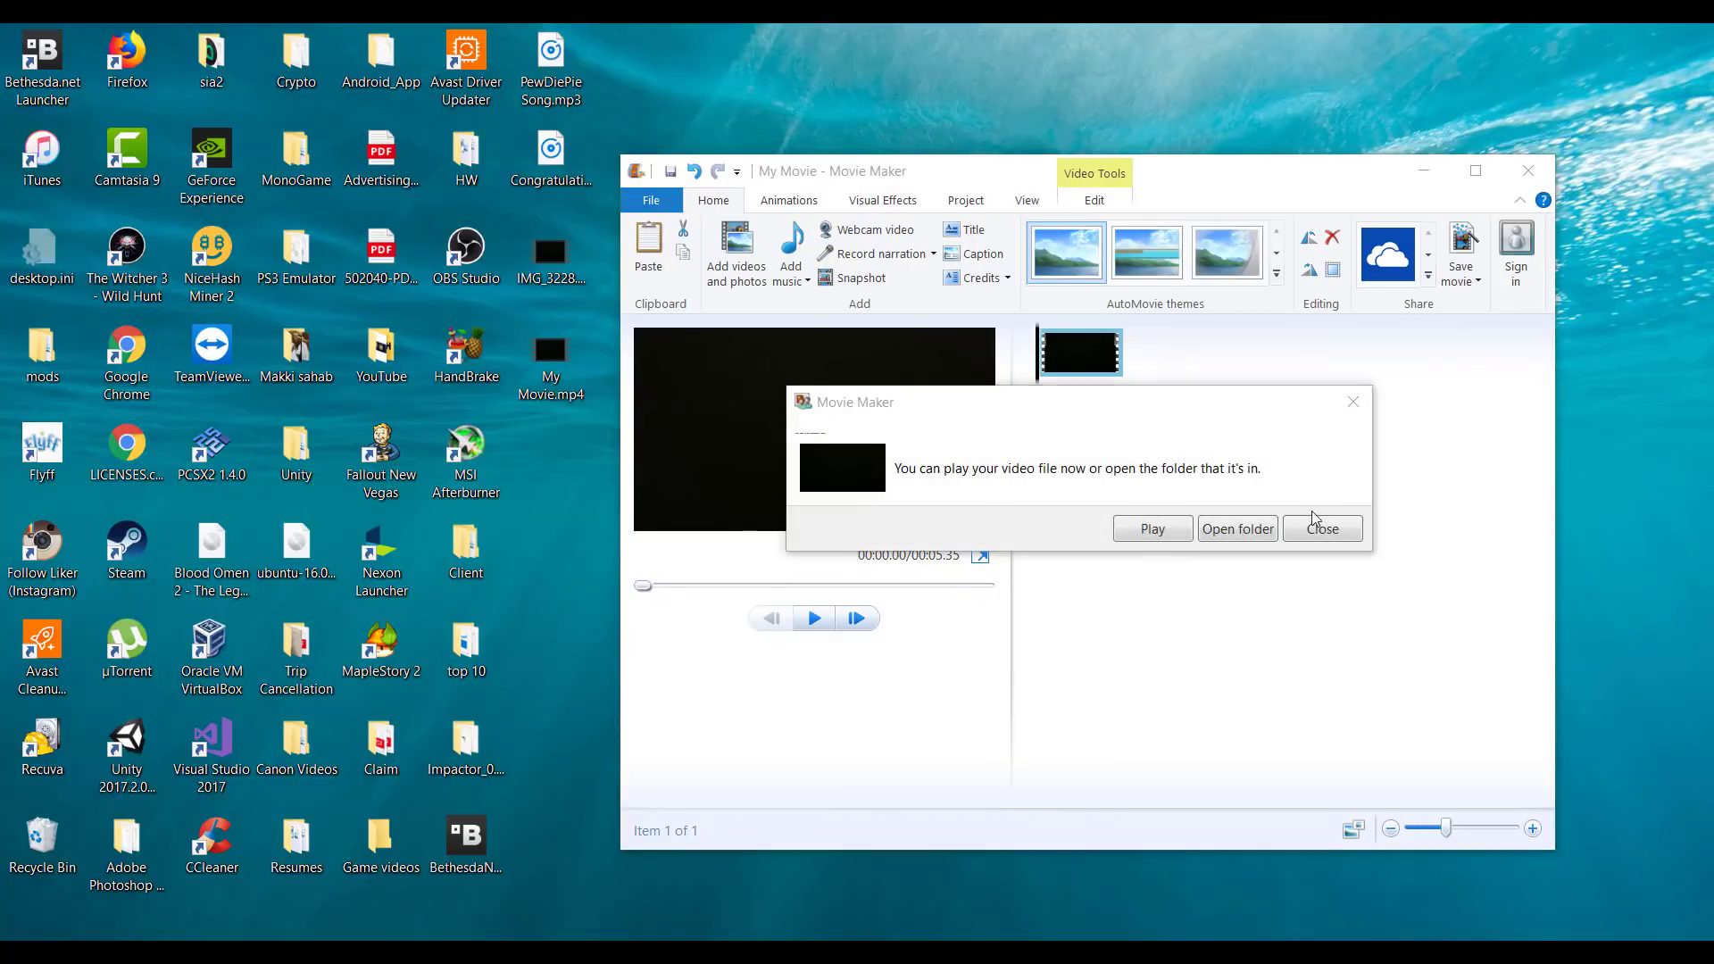
Close Movie Maker without saving the project and check My Movie.mp4 in the video player.
click(1320, 527)
click(1529, 170)
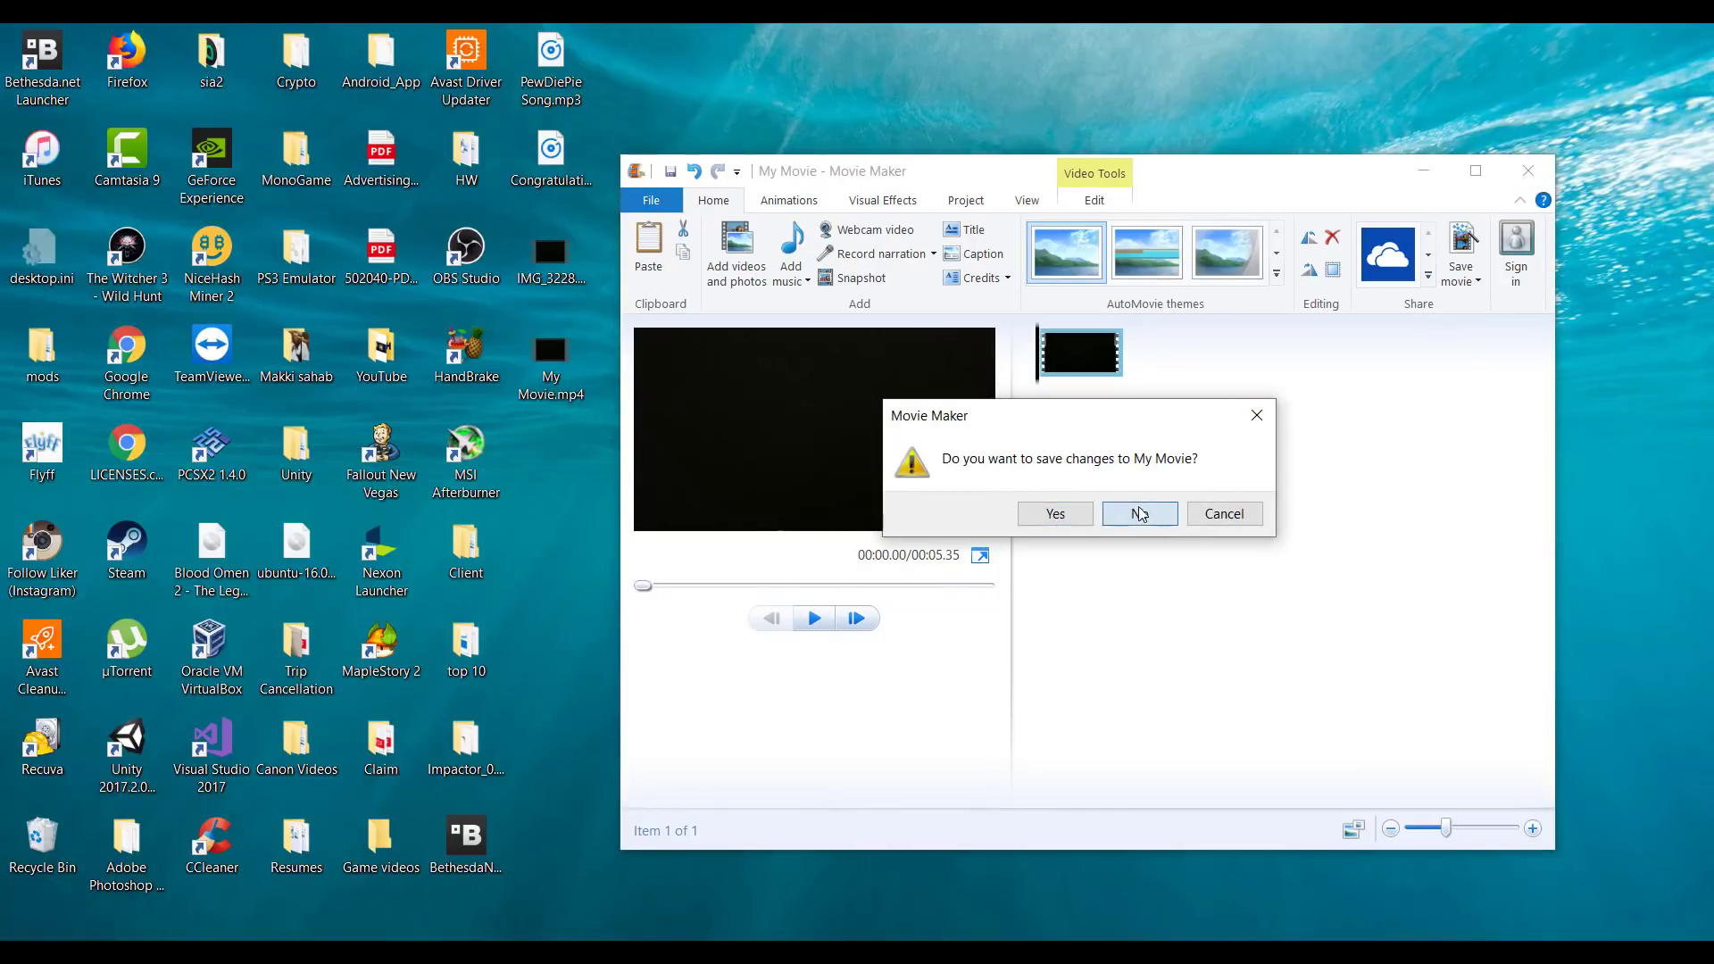
click(1140, 515)
double_click(554, 361)
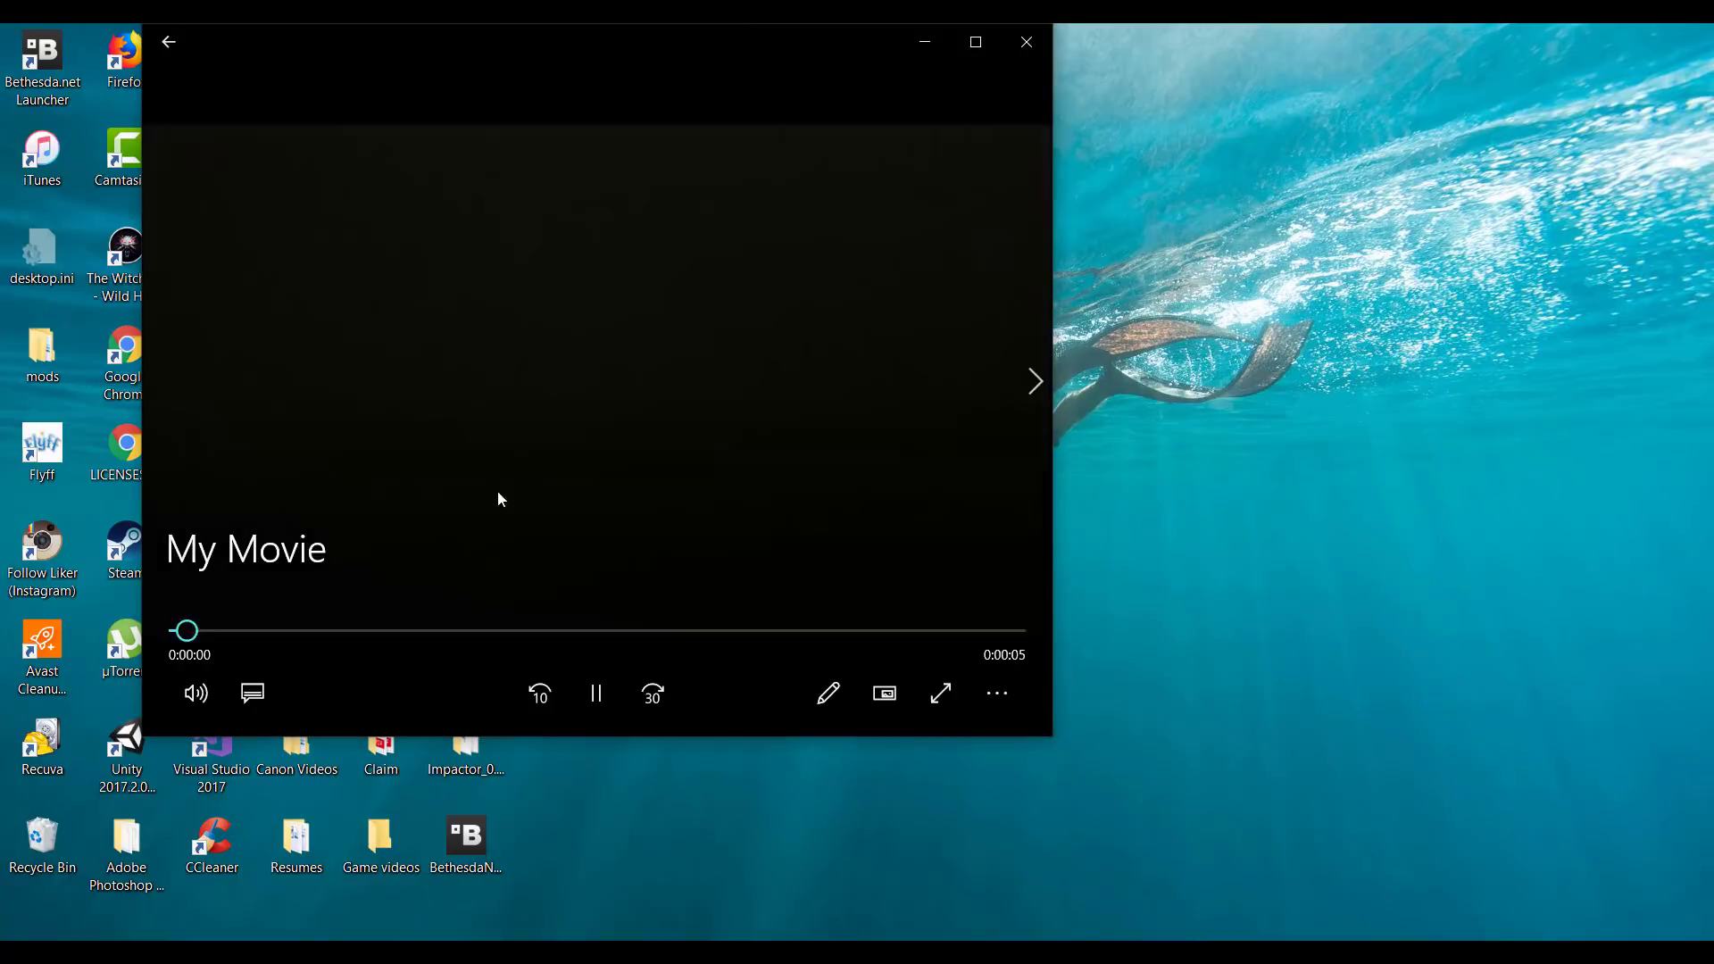
click(1024, 44)
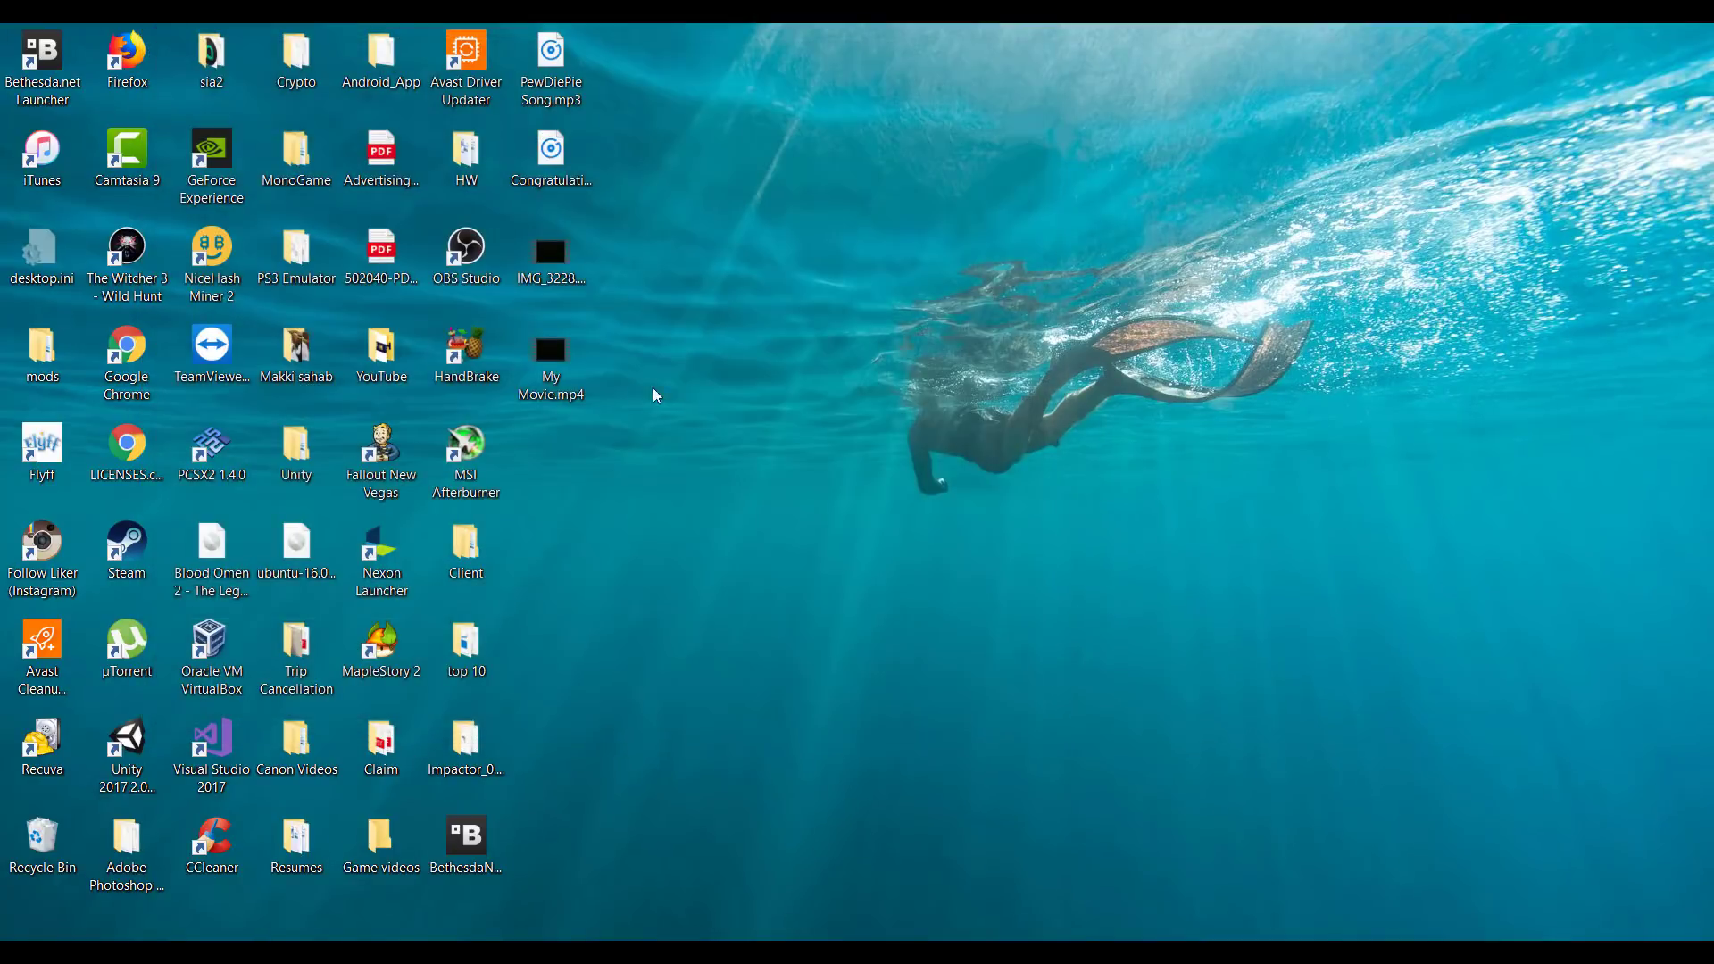
Add My Movie.mp4 to the start of Track 1 in Camtasia and preview its playback.
drag(553, 357, 52, 898)
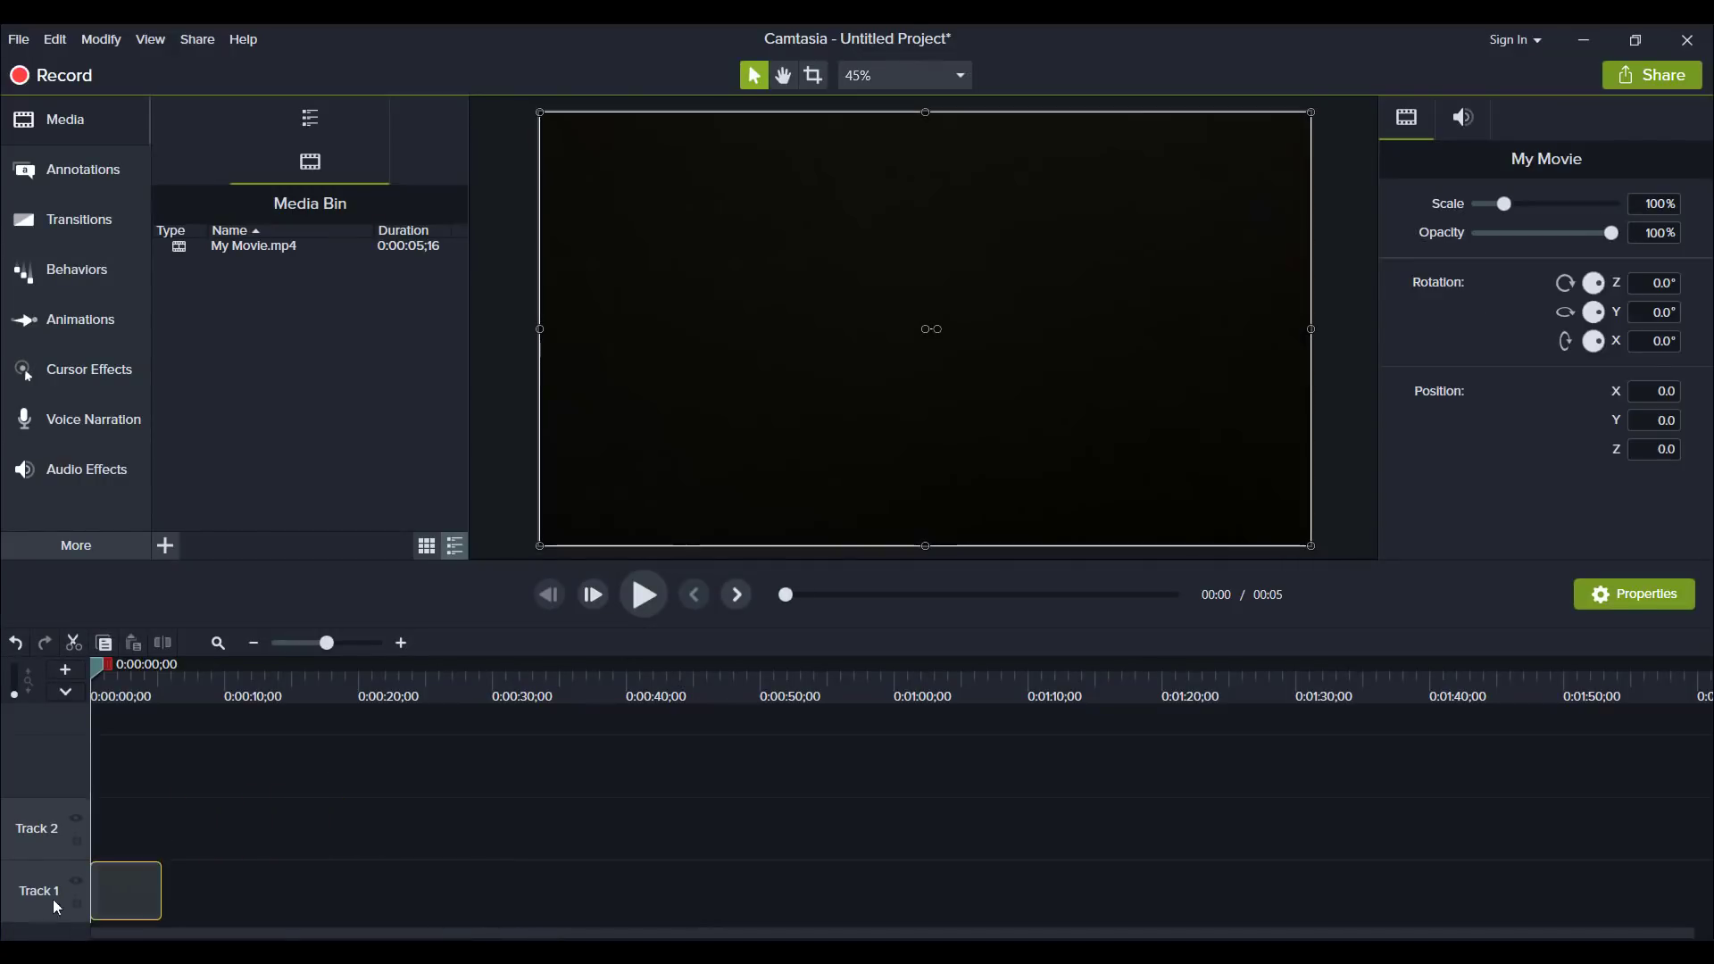
click(634, 596)
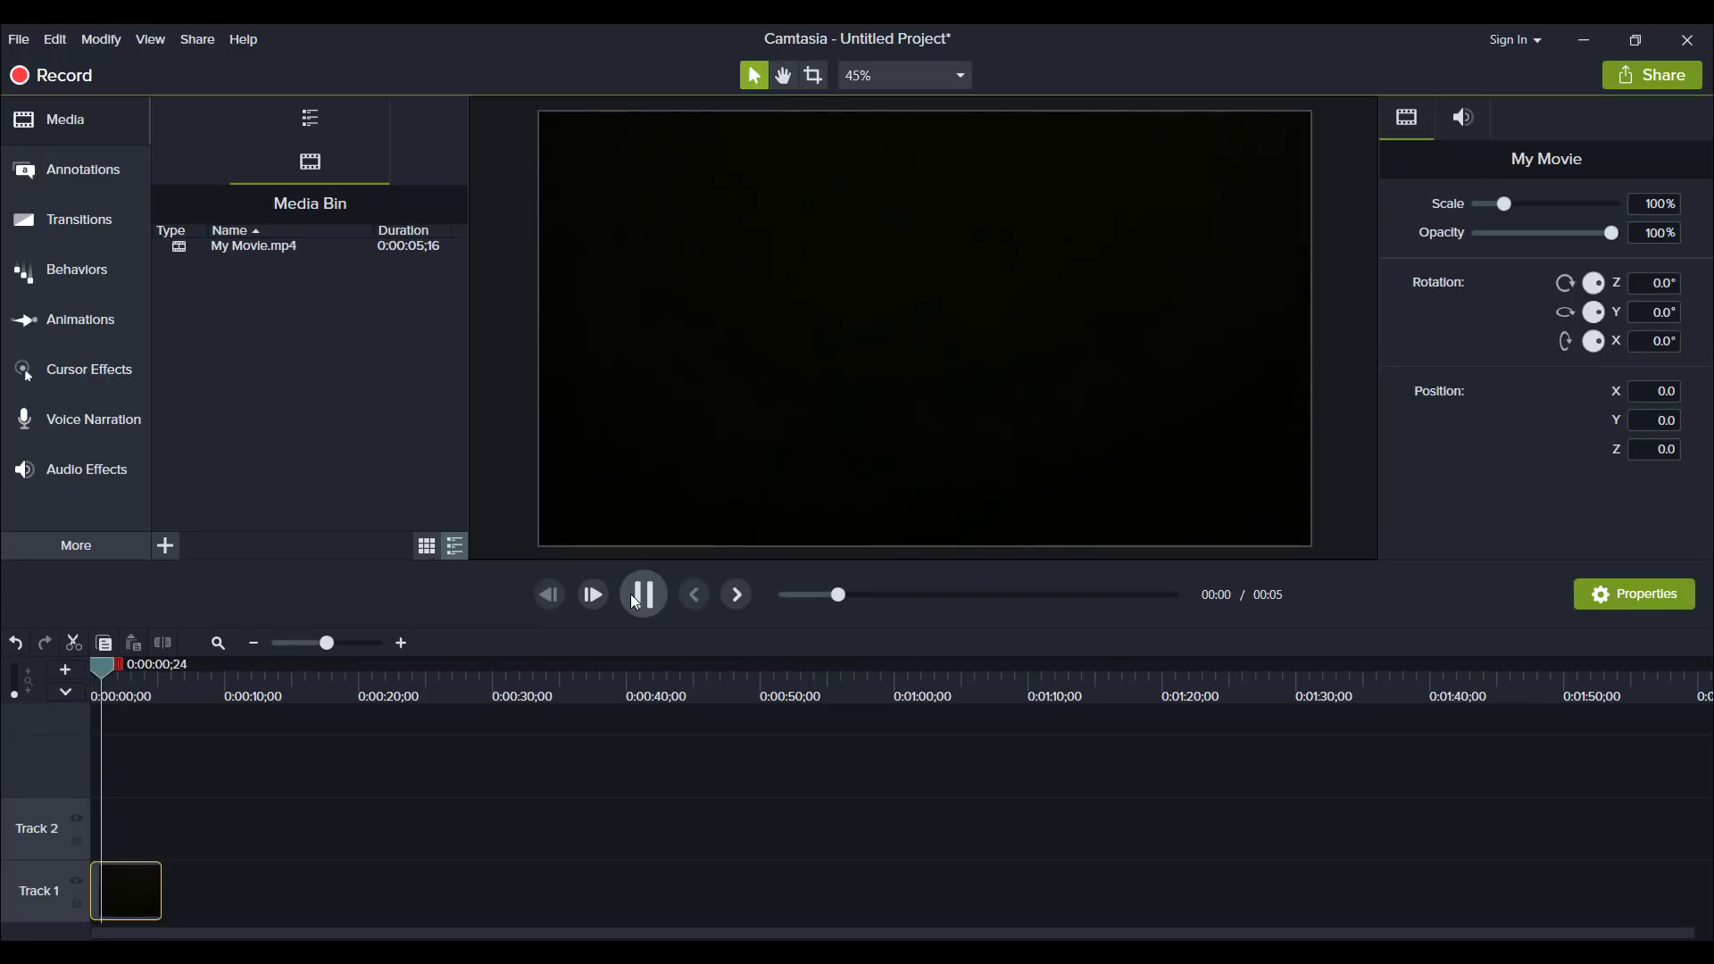
click(1186, 271)
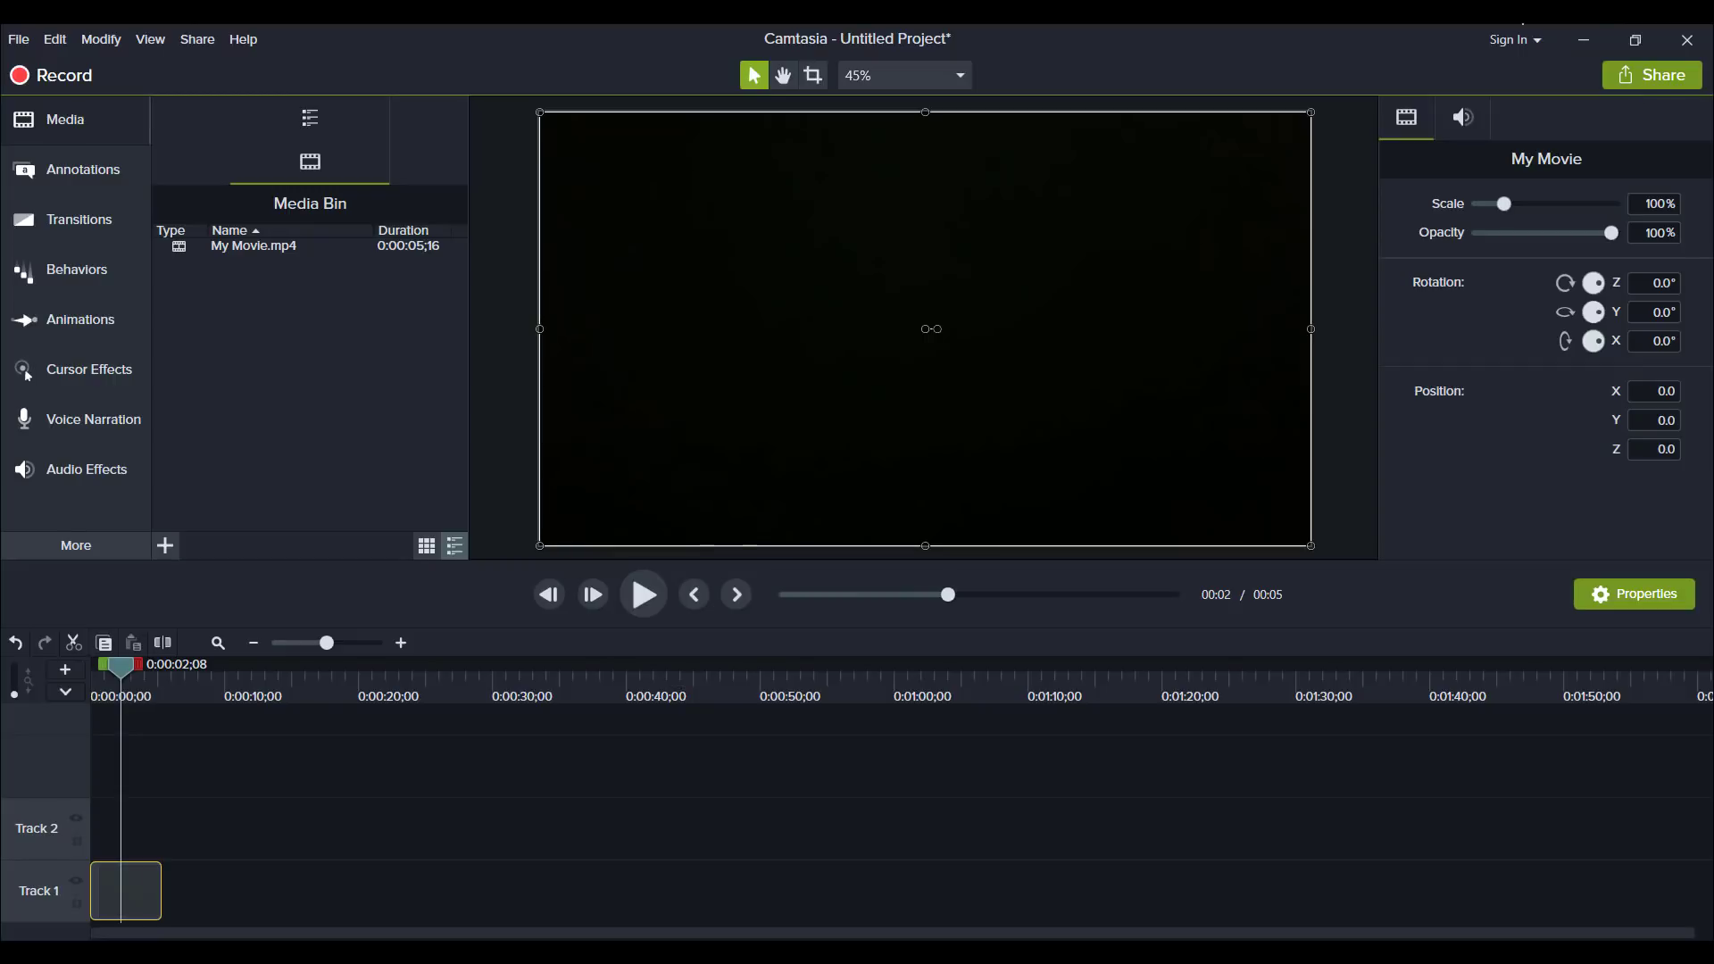
click(1594, 38)
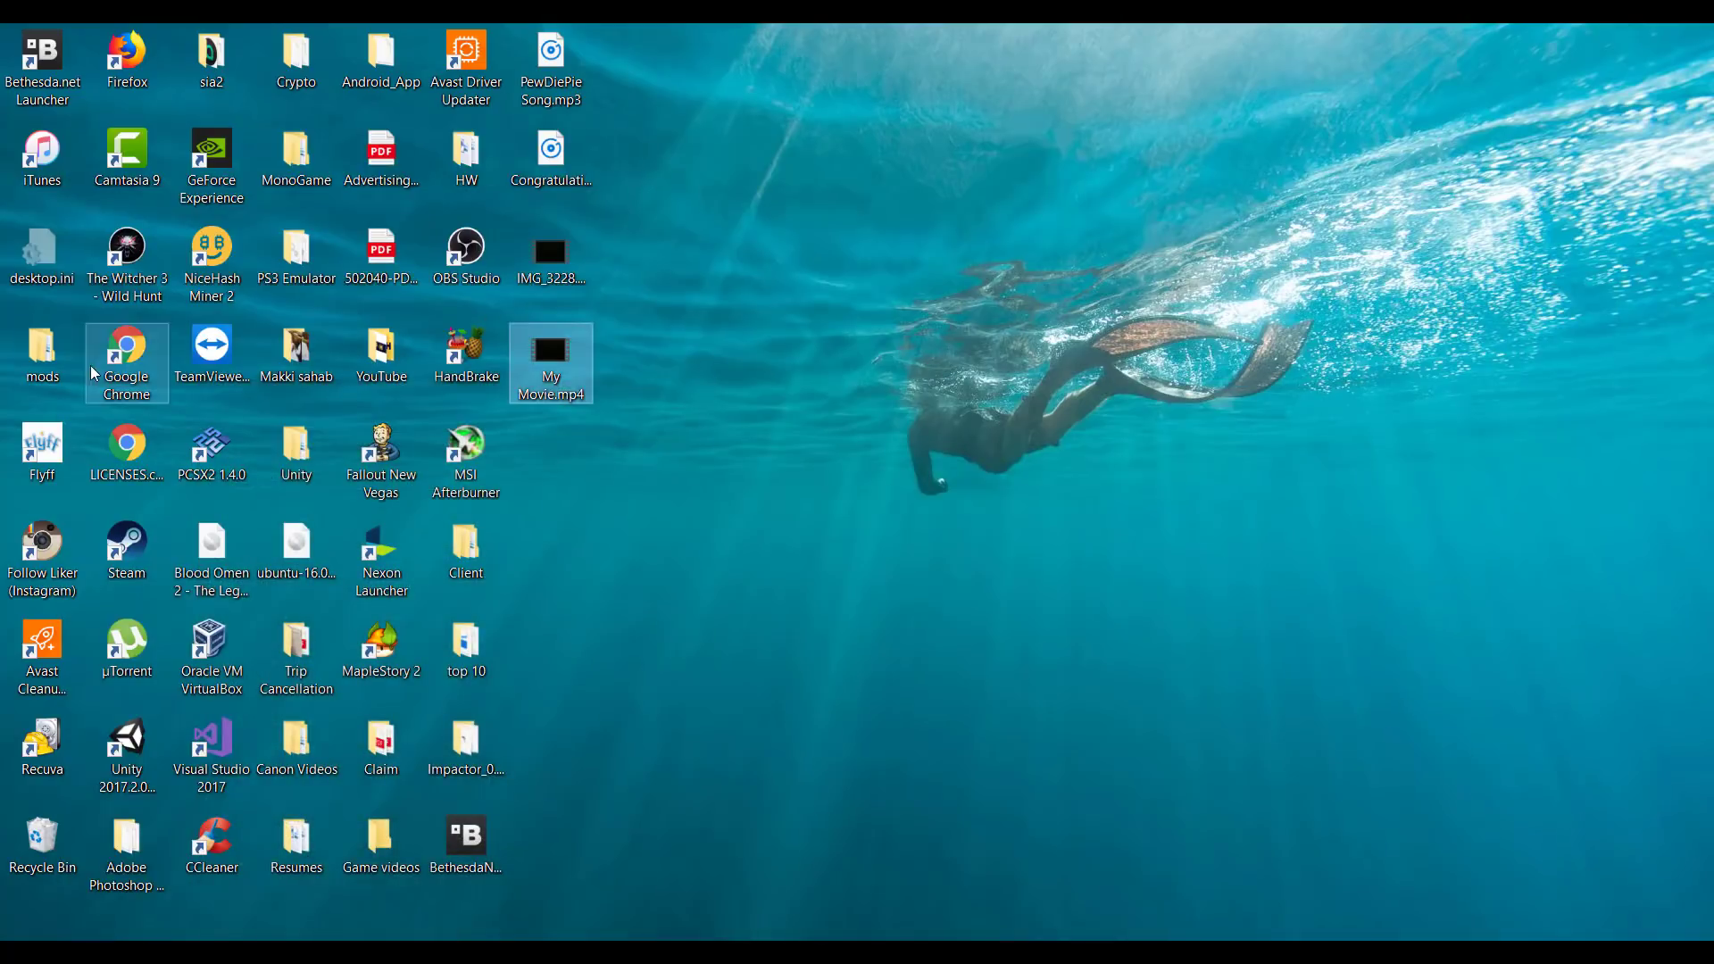
Switch to HandBrake and load IMG_3228.MOV from the desktop as the source video.
click(188, 414)
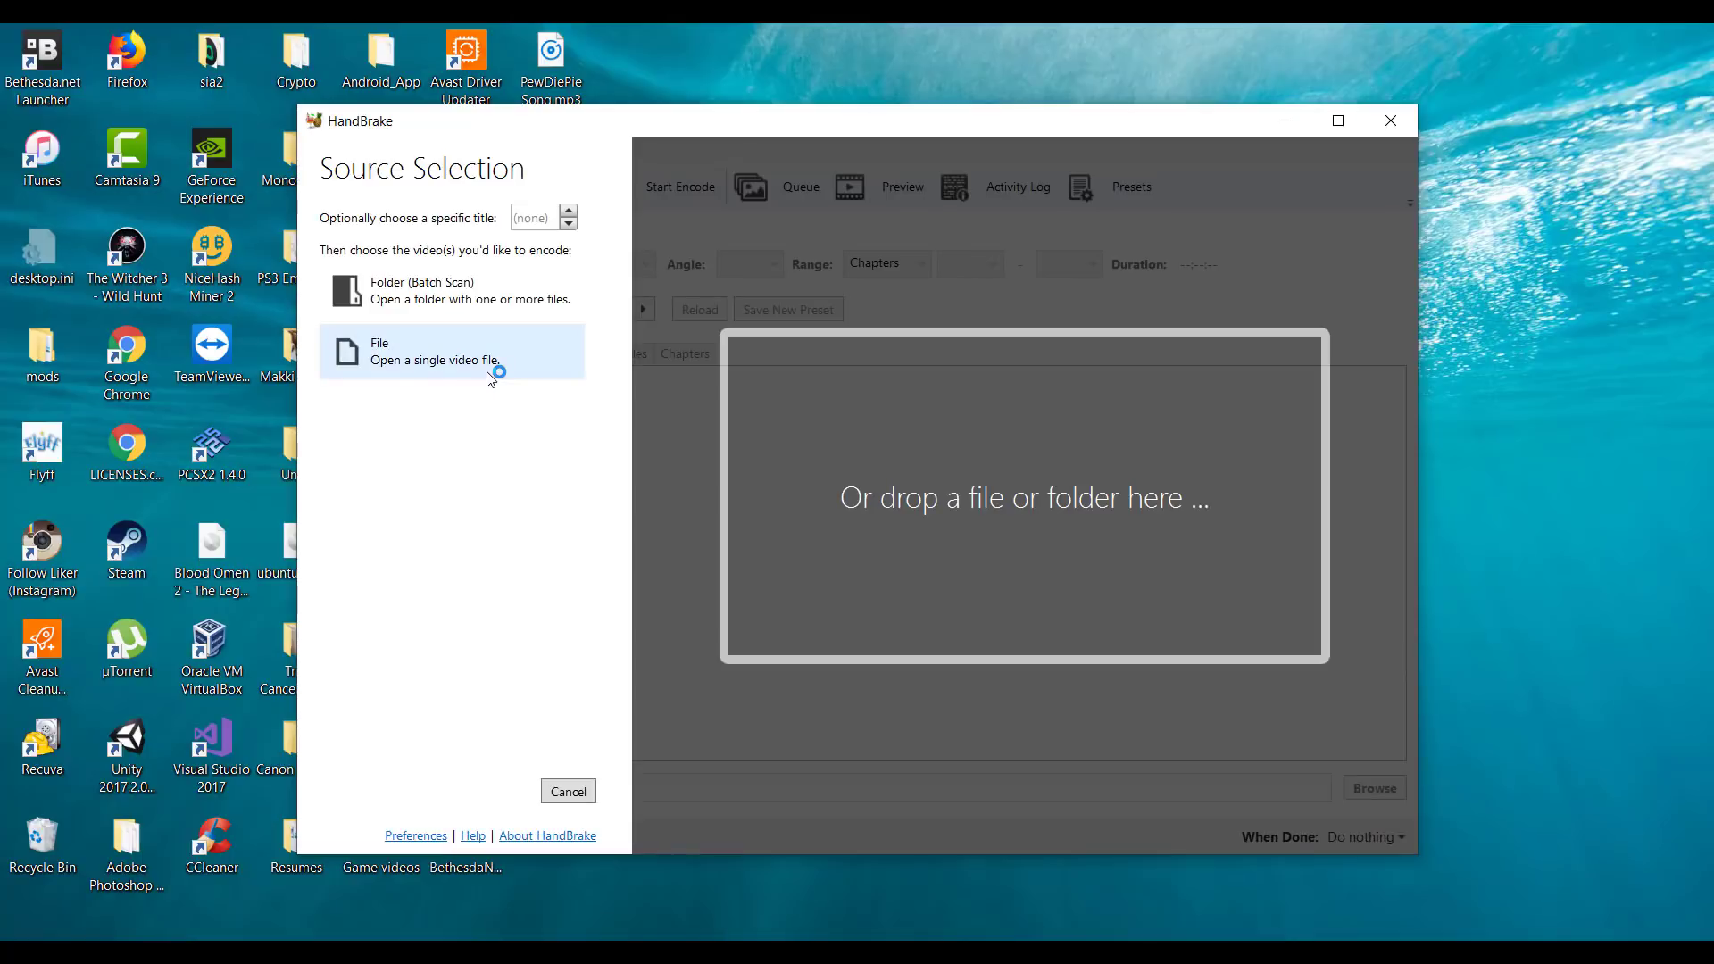
drag(588, 120, 587, 366)
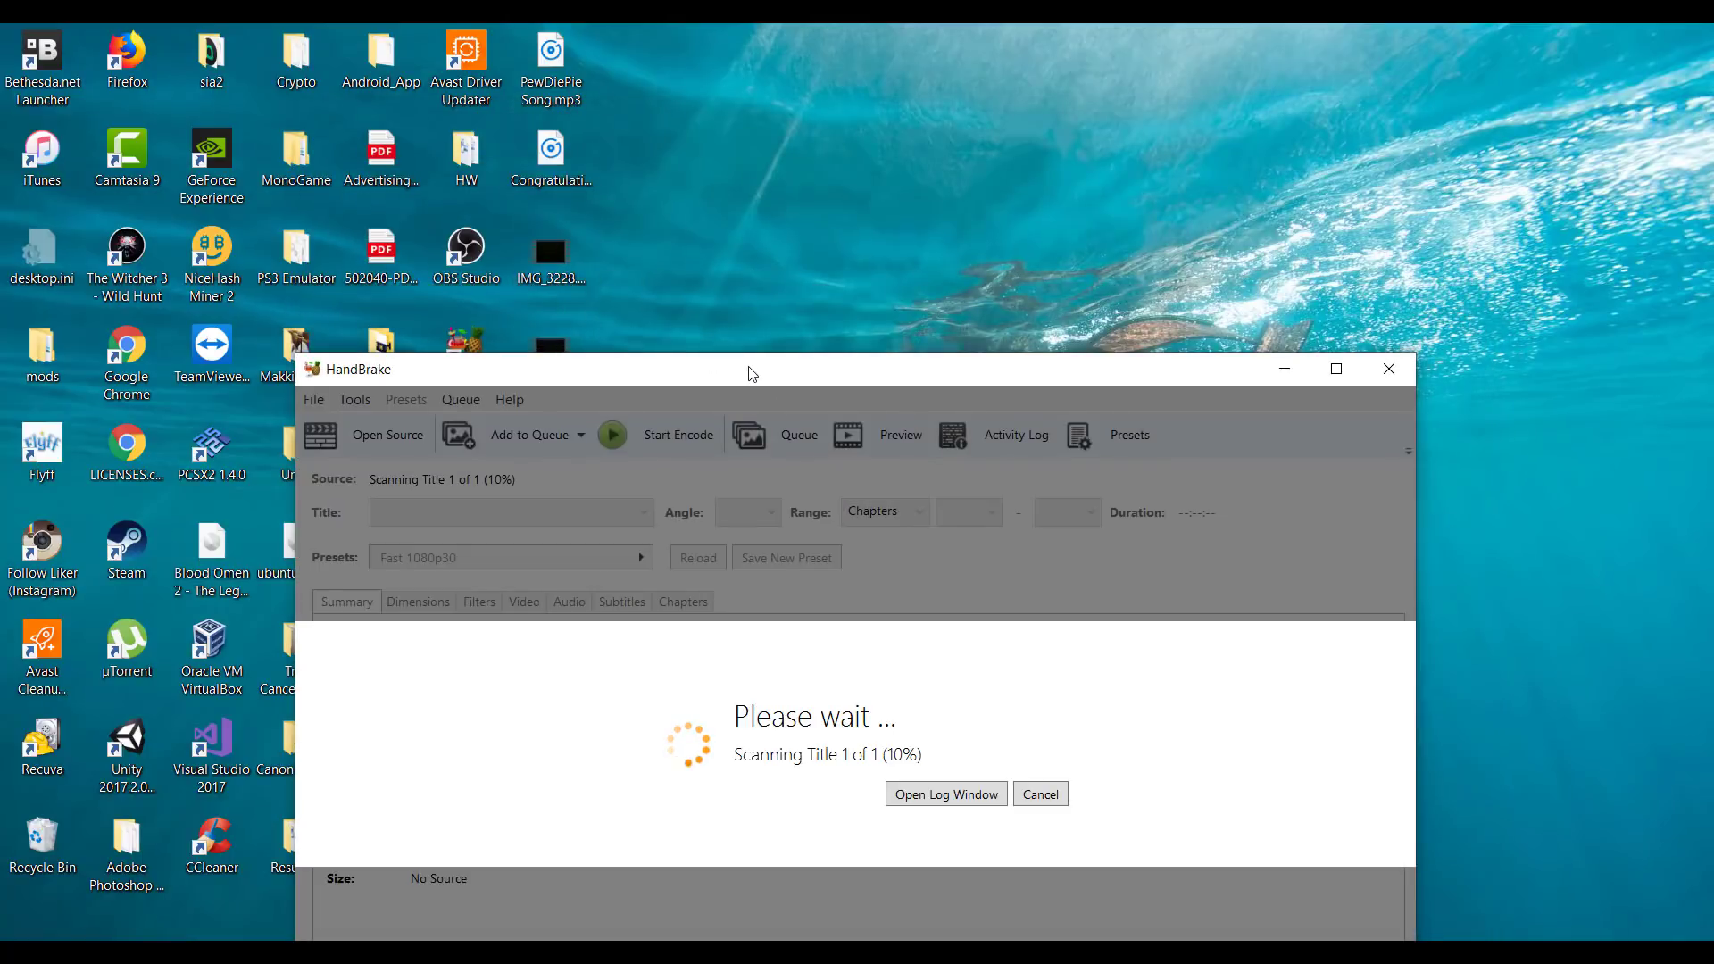
drag(750, 369, 771, 116)
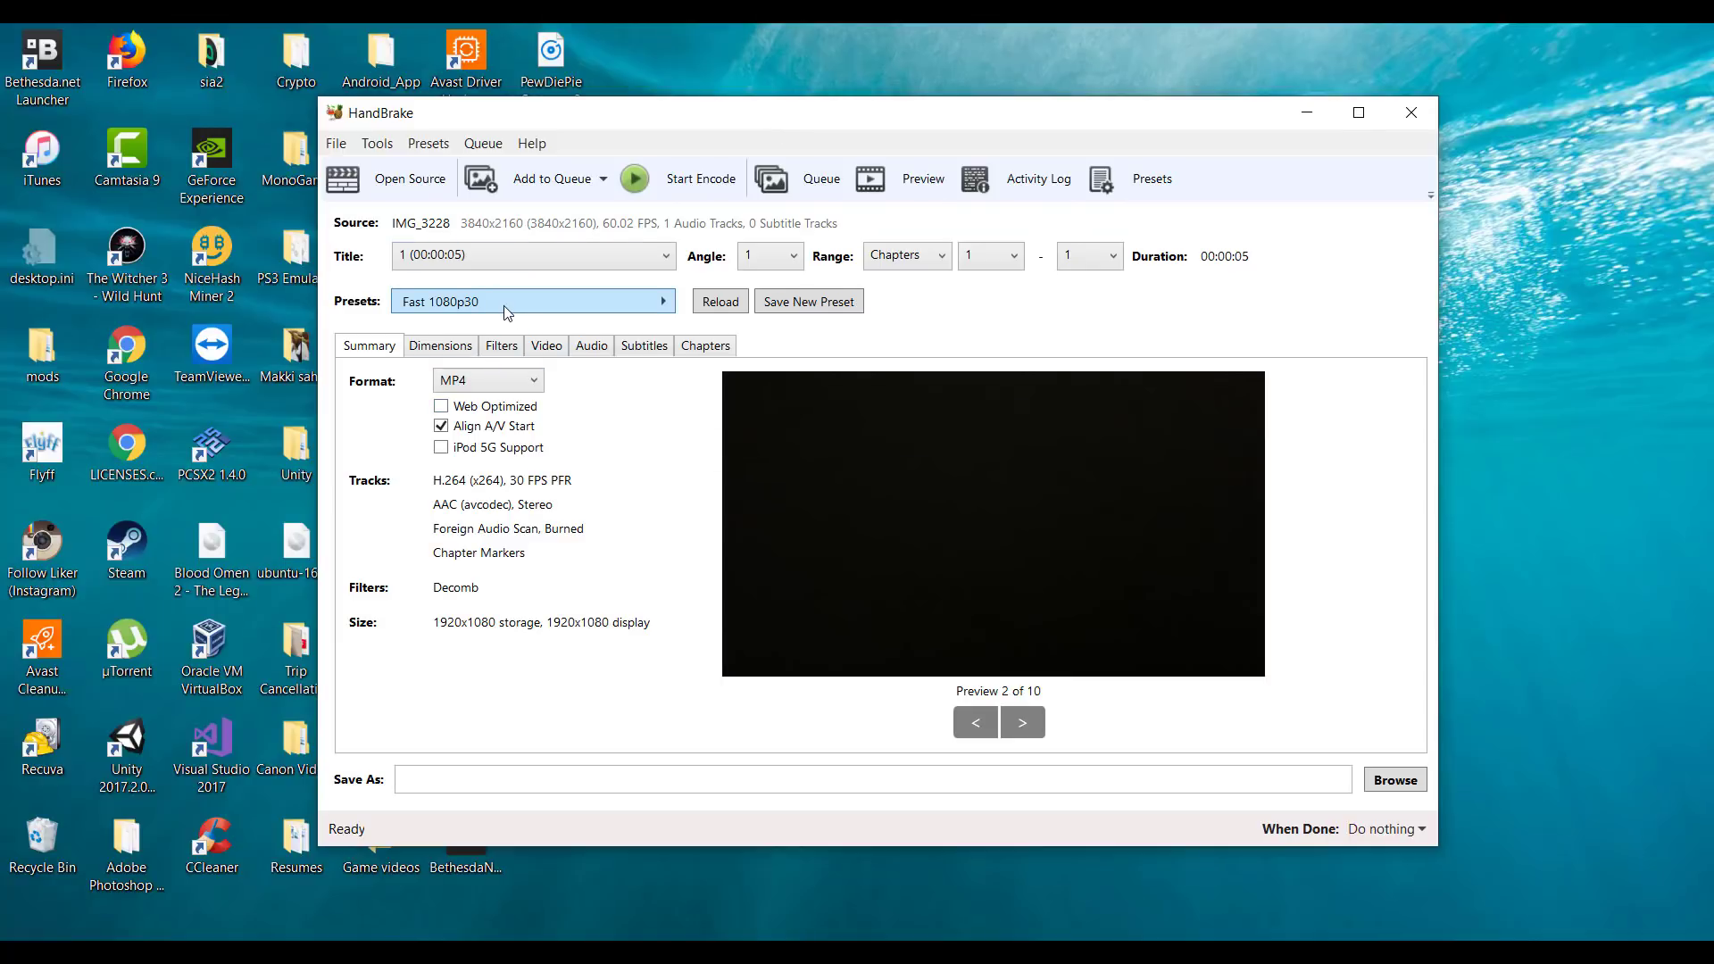
Examine the dimension settings and the available Matroska presets, keeping the Fast 1080p30 preset, and return to the summary.
click(441, 344)
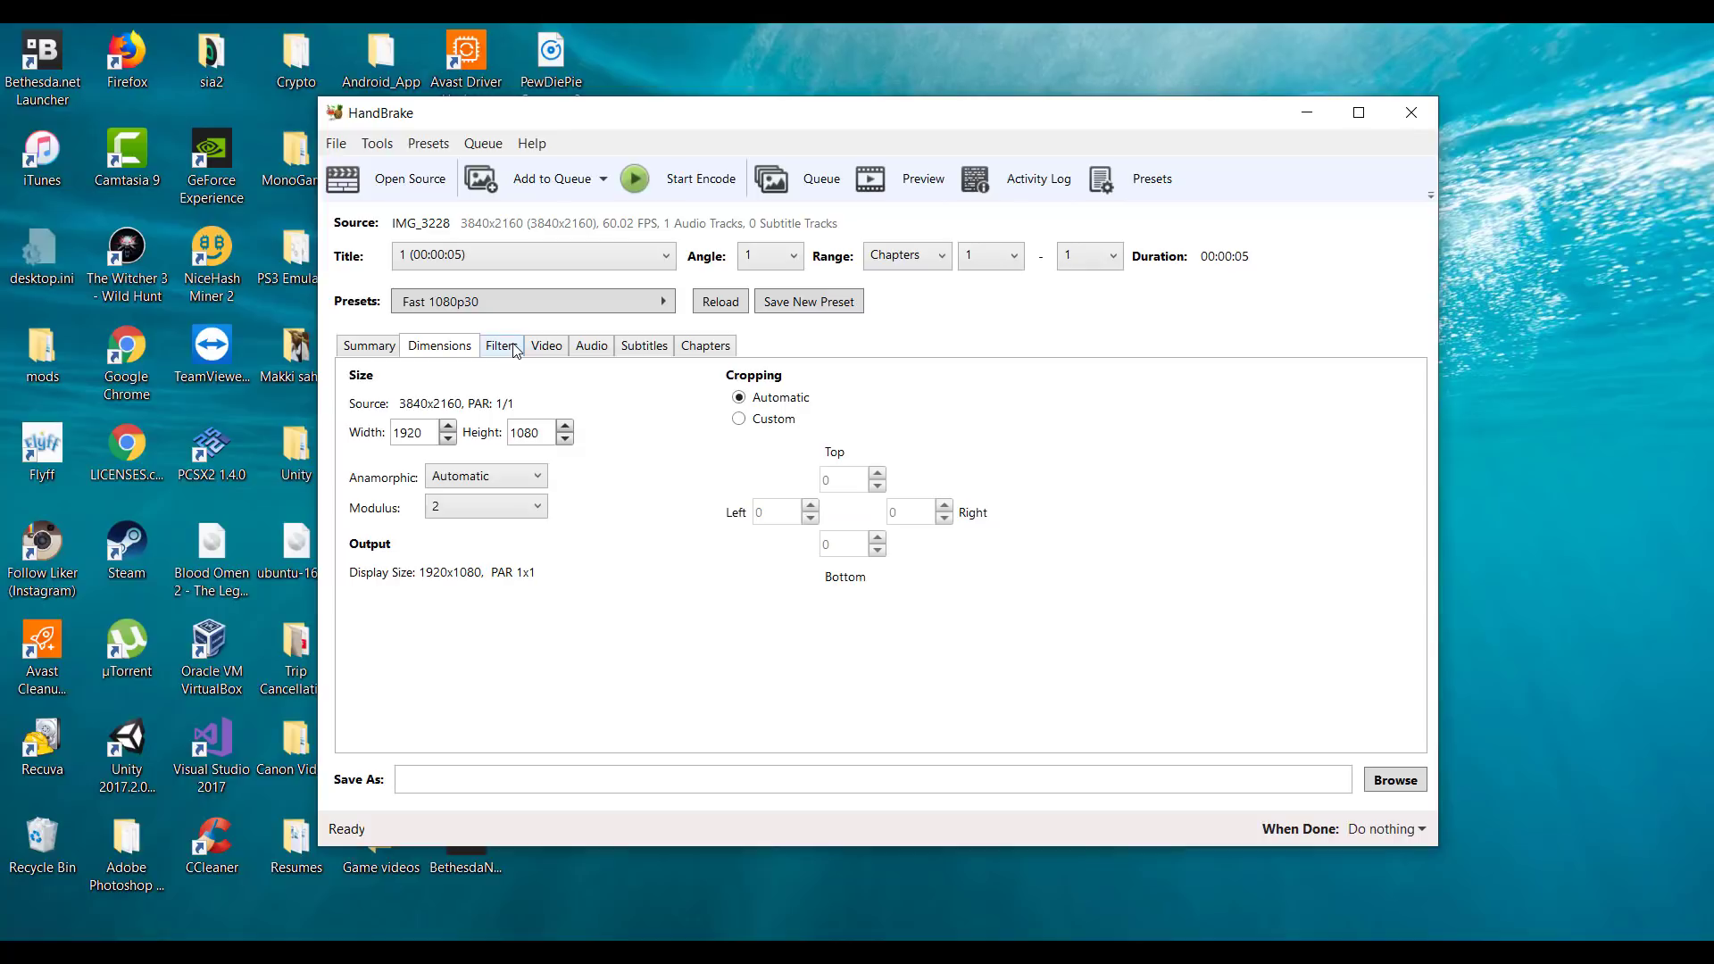
click(491, 312)
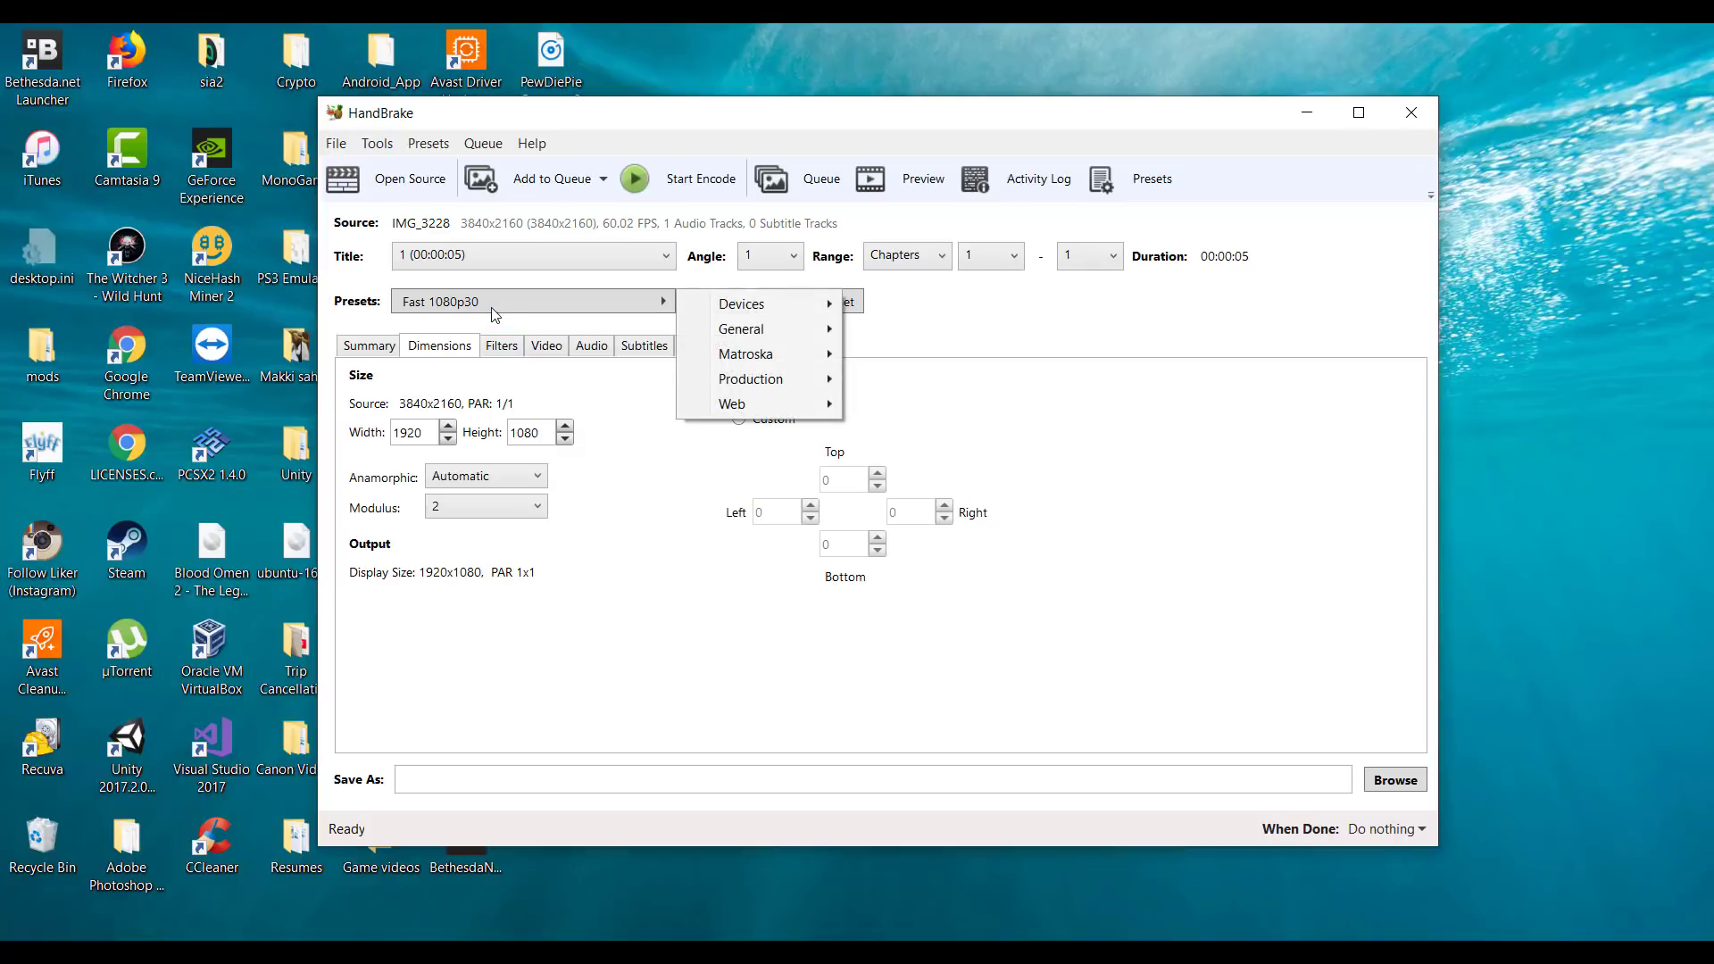
mouse_move(776, 340)
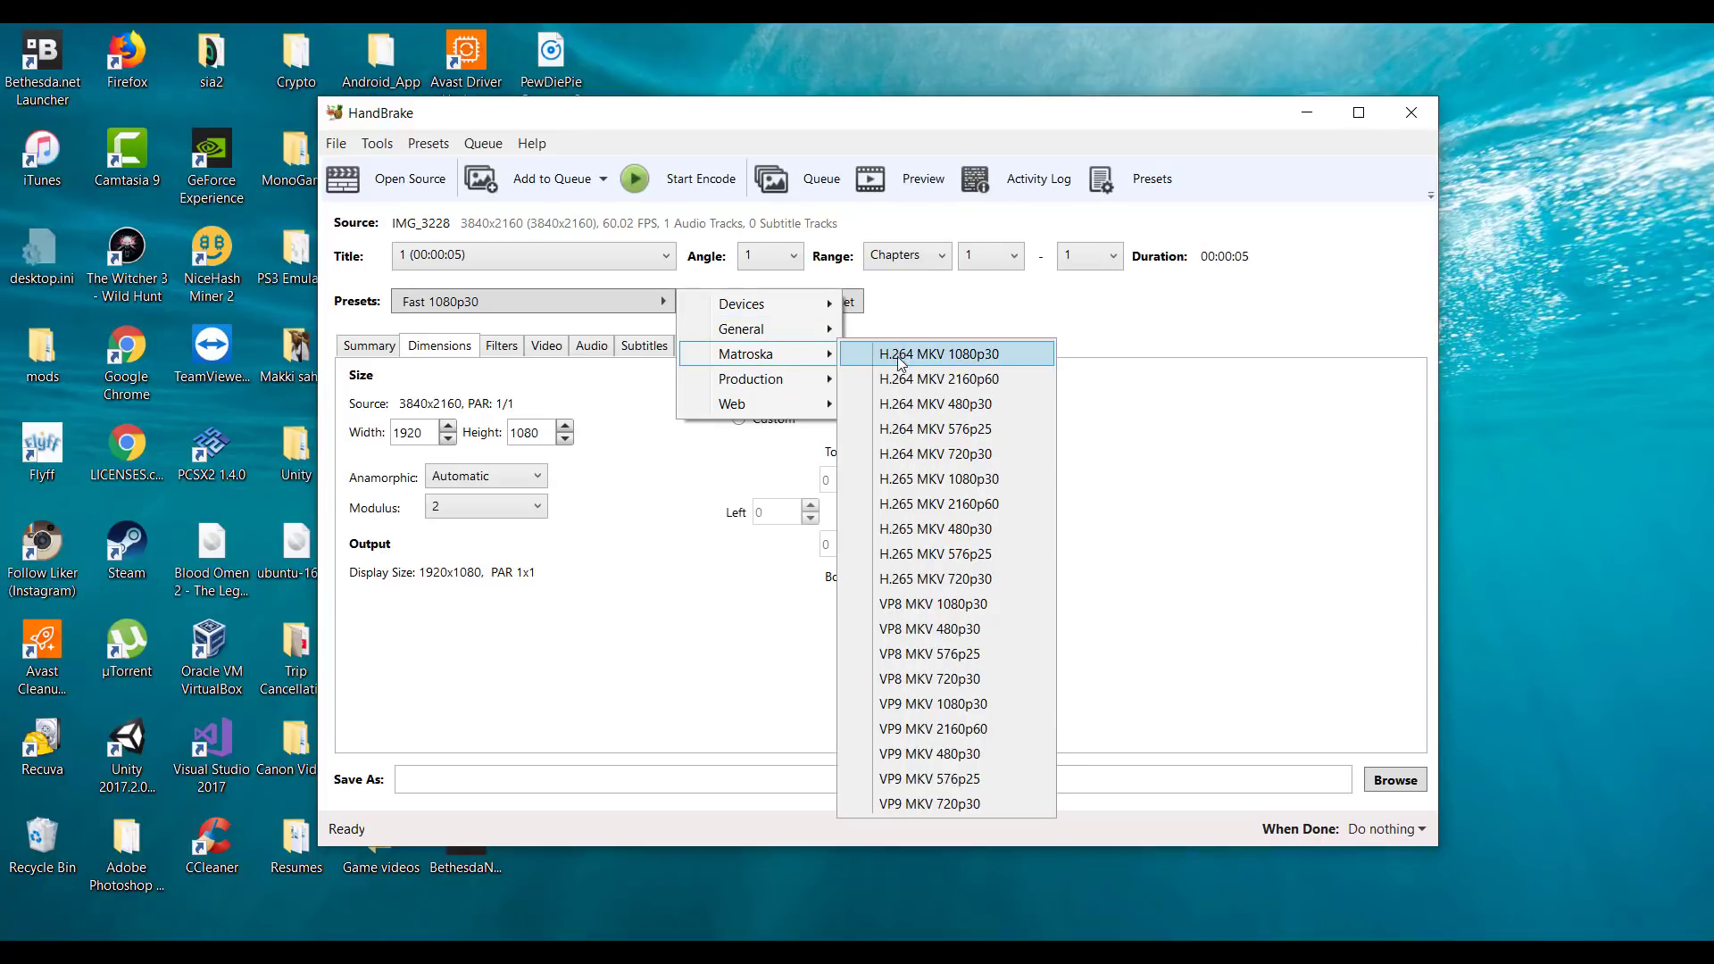
click(621, 629)
click(366, 350)
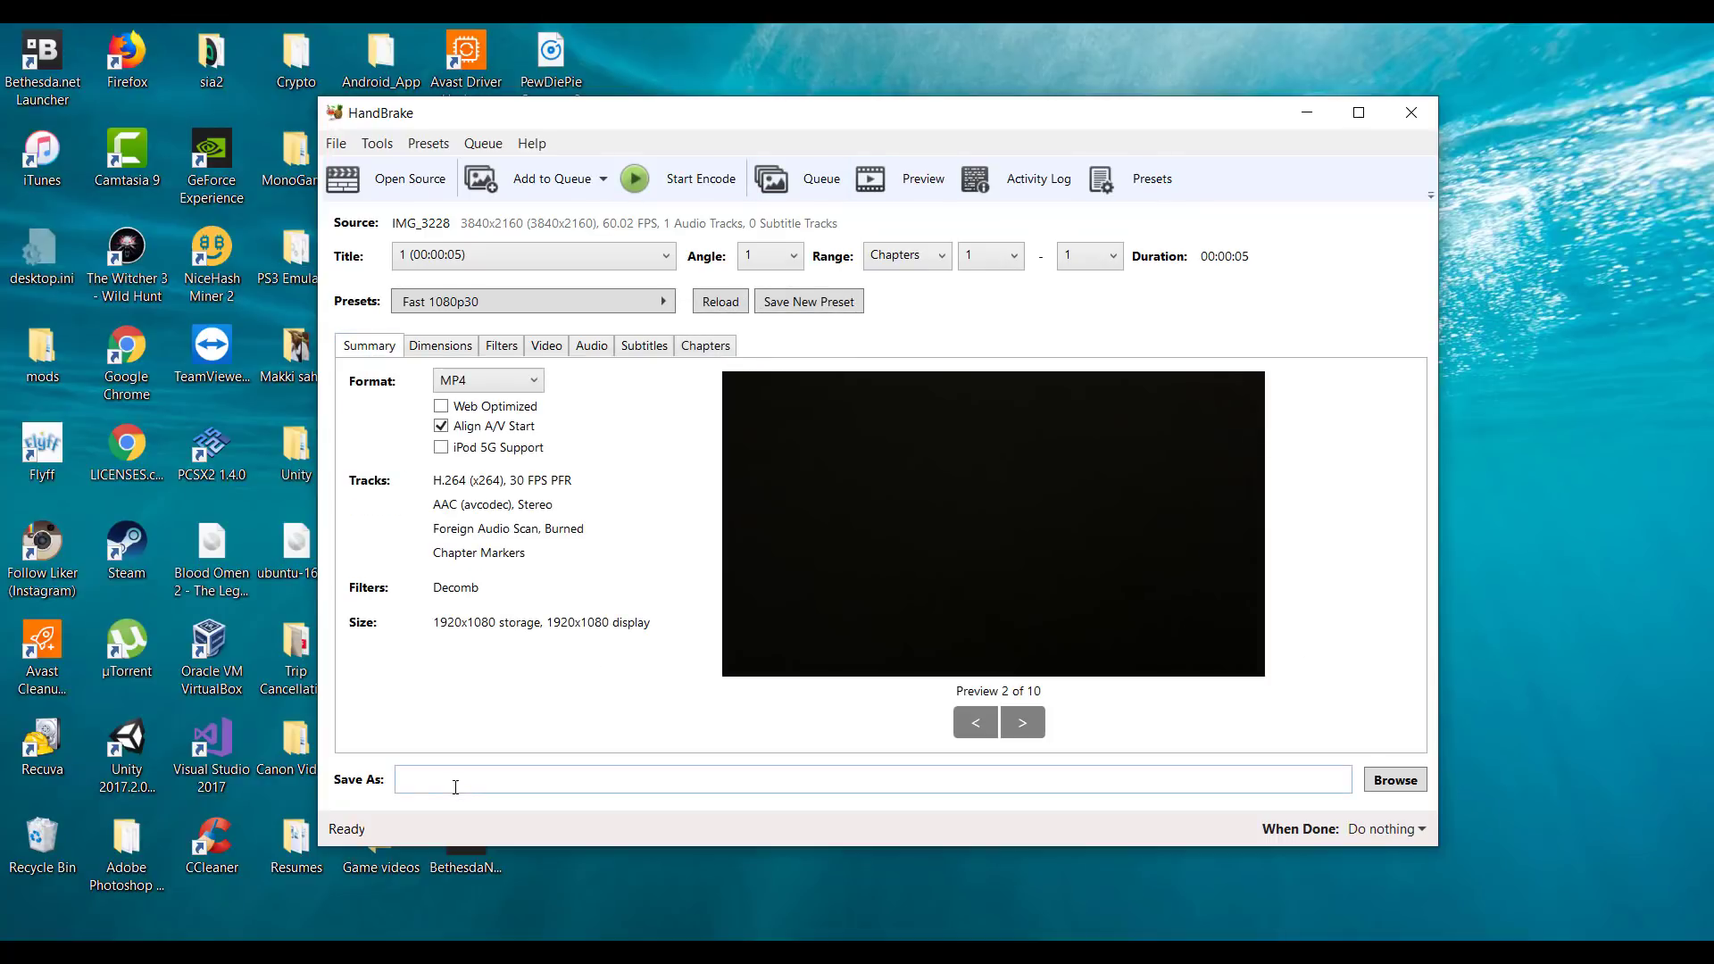
Enter hh as the output name and try to start the encode.
click(1107, 772)
text(hh)
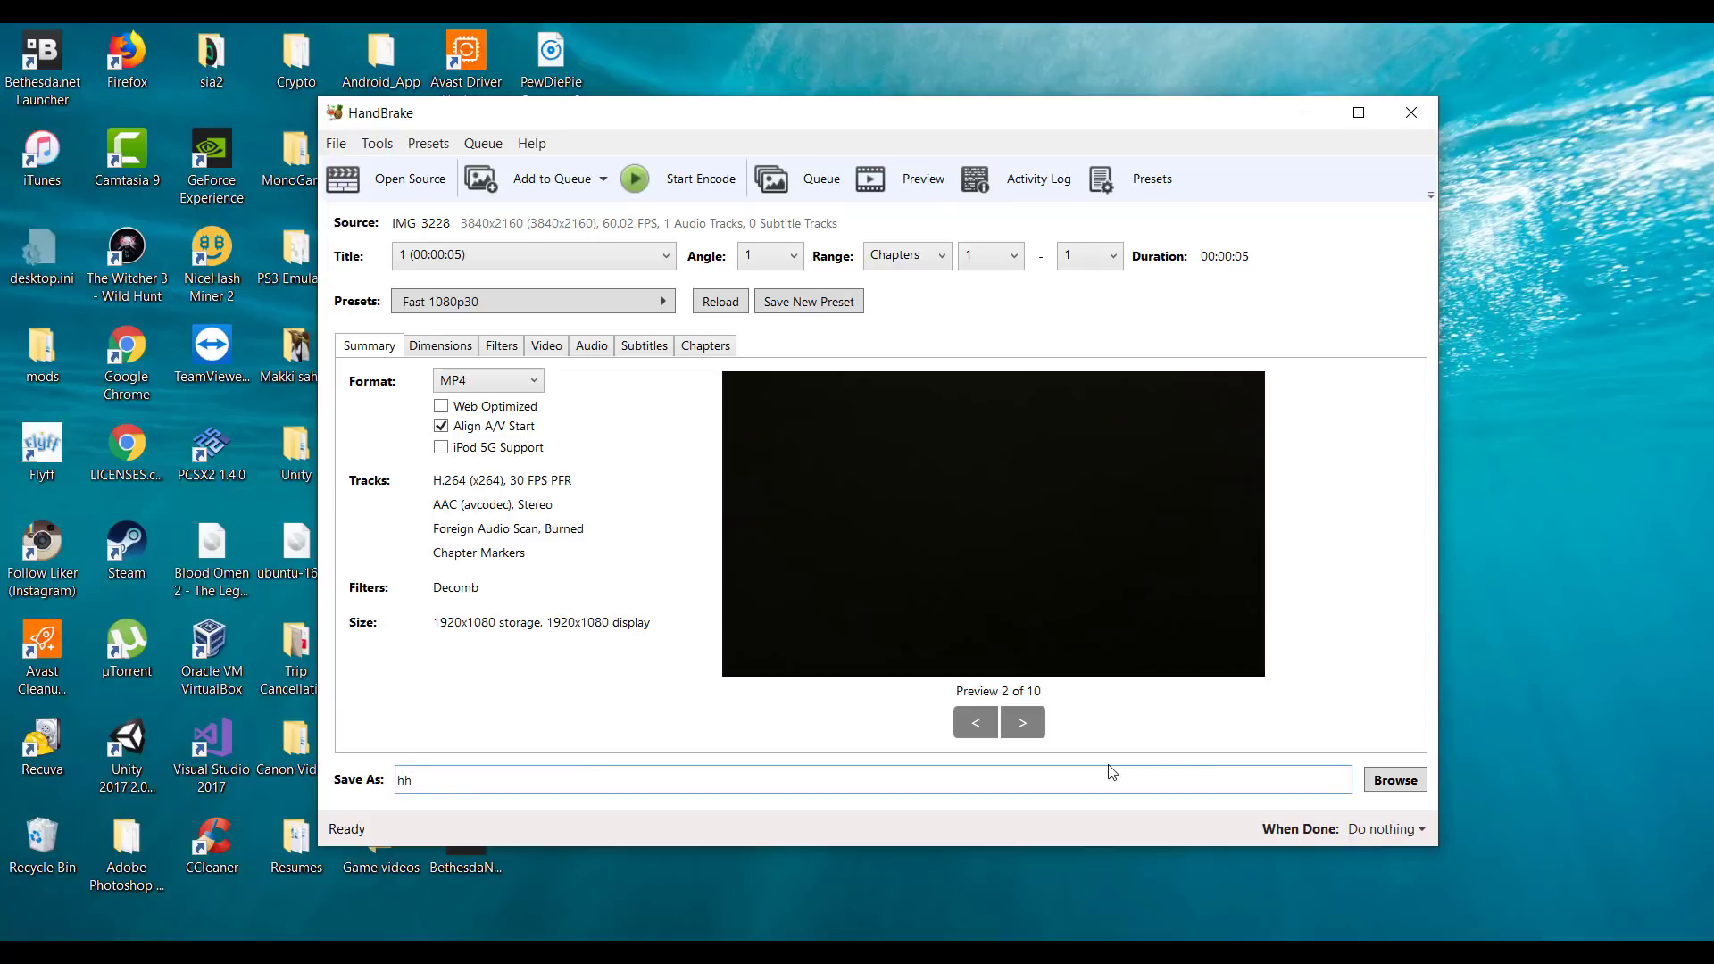
click(692, 179)
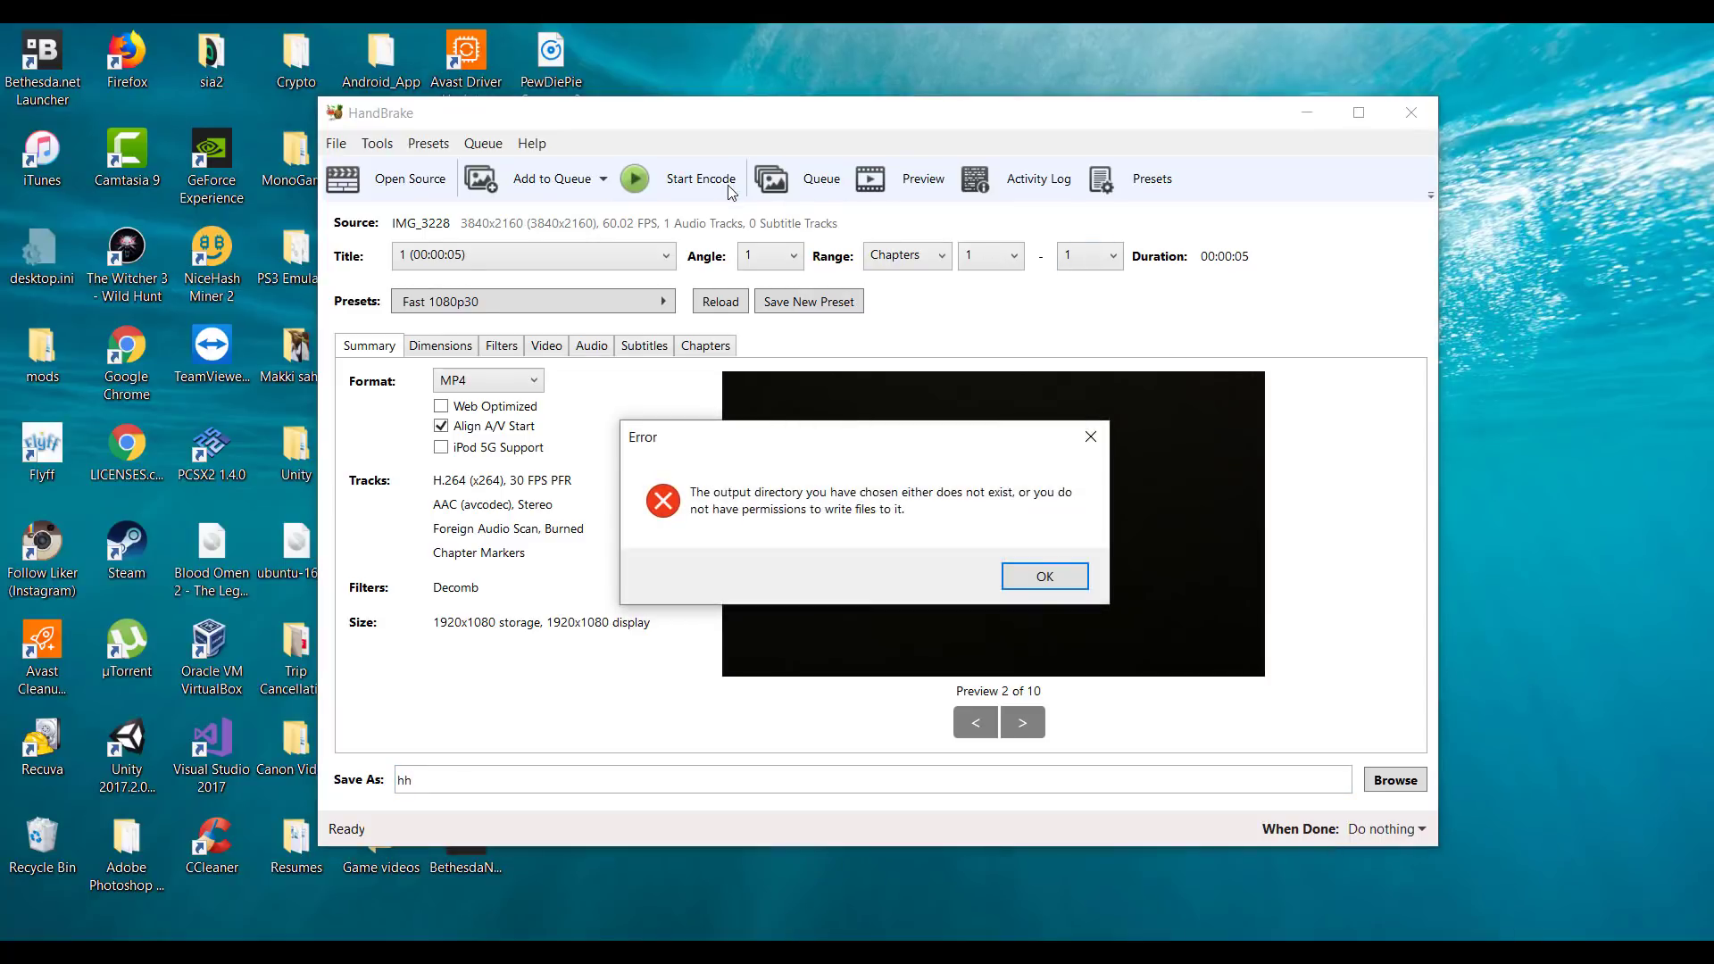
click(1035, 569)
Set the output file to hh.mp4 on the desktop and encode the video.
click(1396, 779)
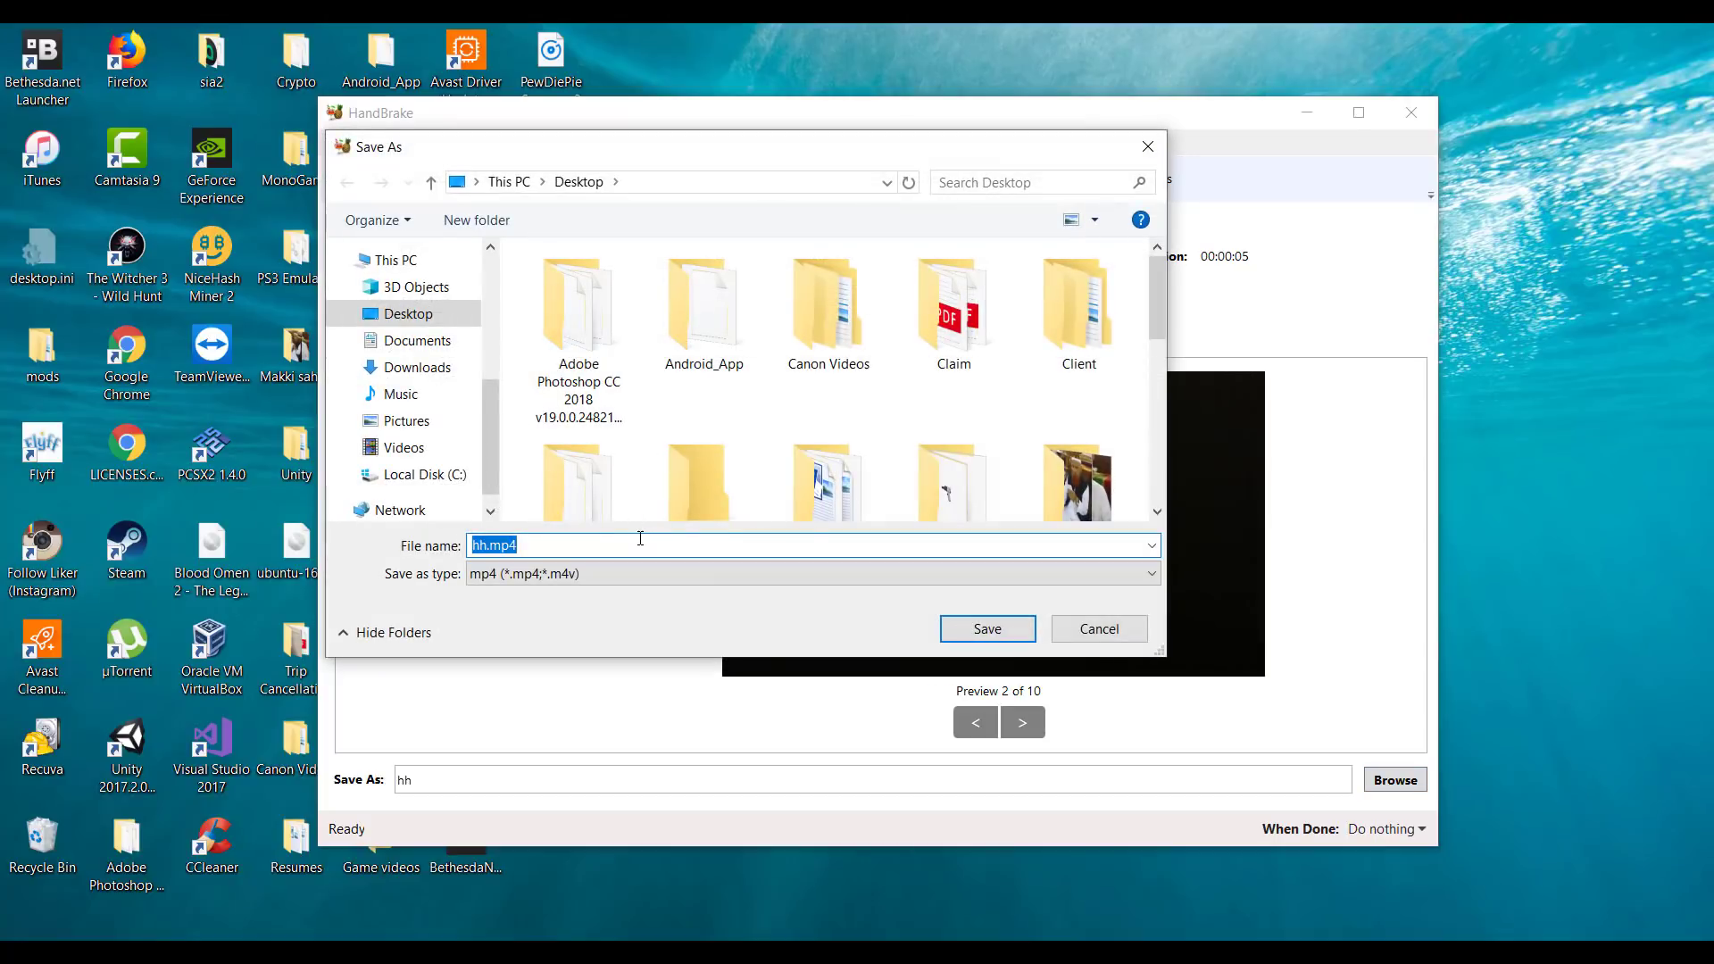
key(Return)
click(701, 183)
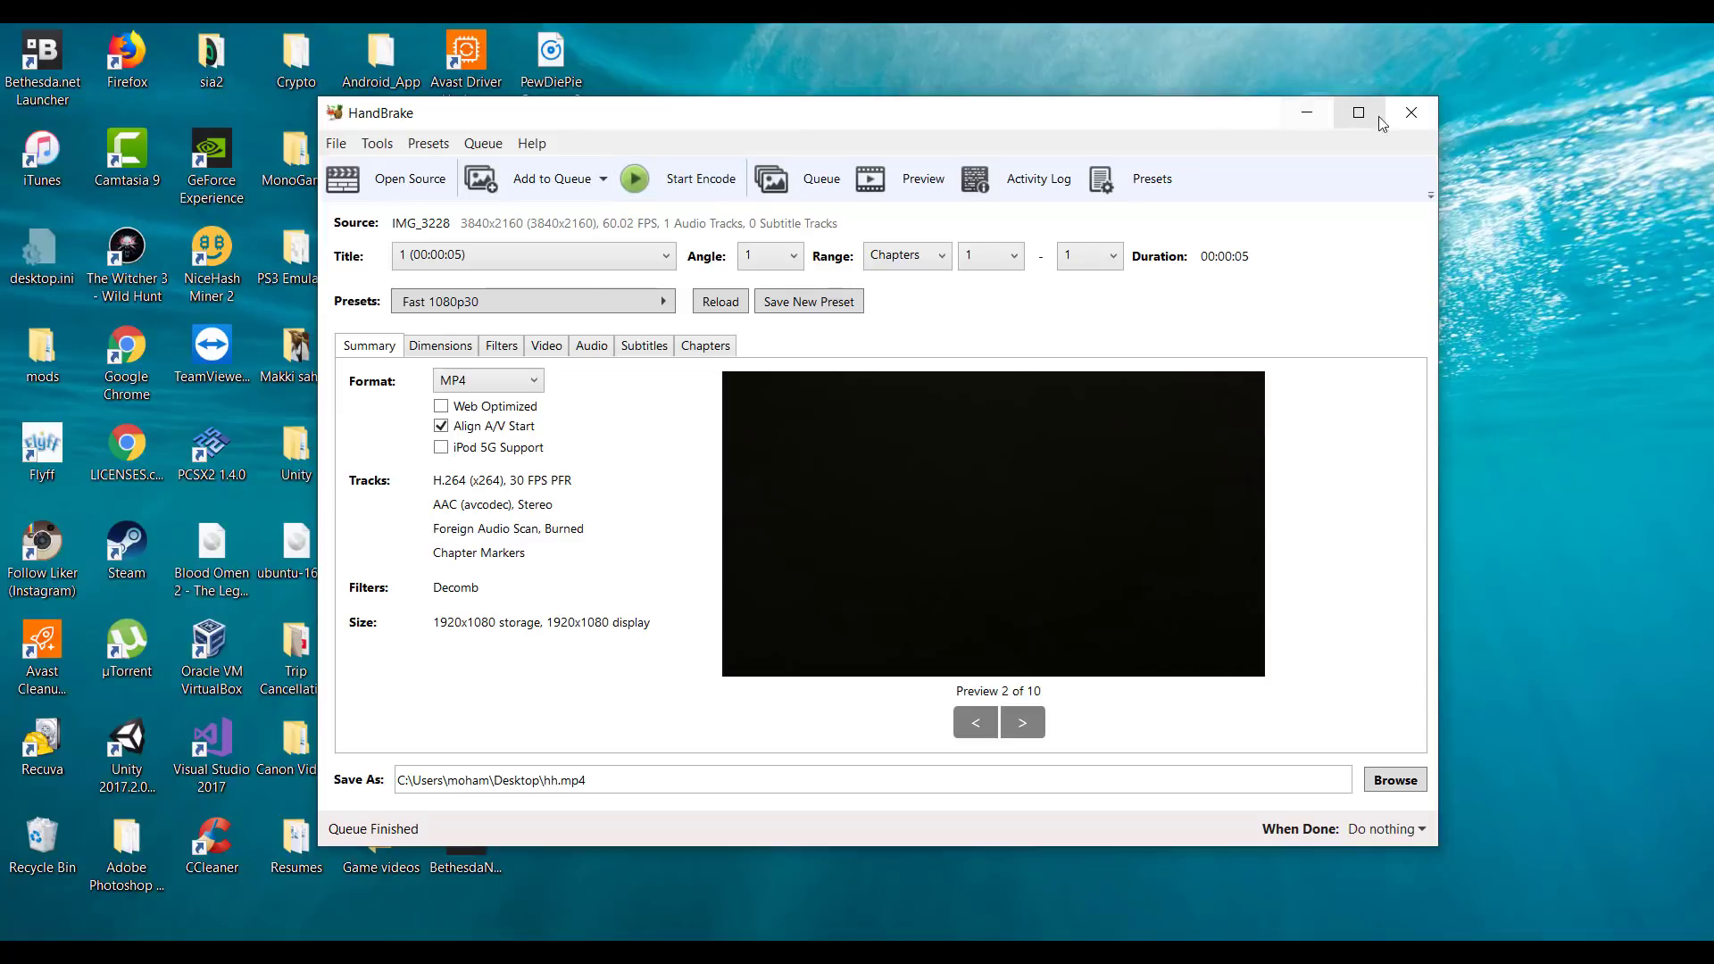
Close HandBrake and add hh.mp4 from the desktop to Track 1 in Camtasia.
click(1410, 112)
drag(559, 451, 373, 887)
click(1674, 820)
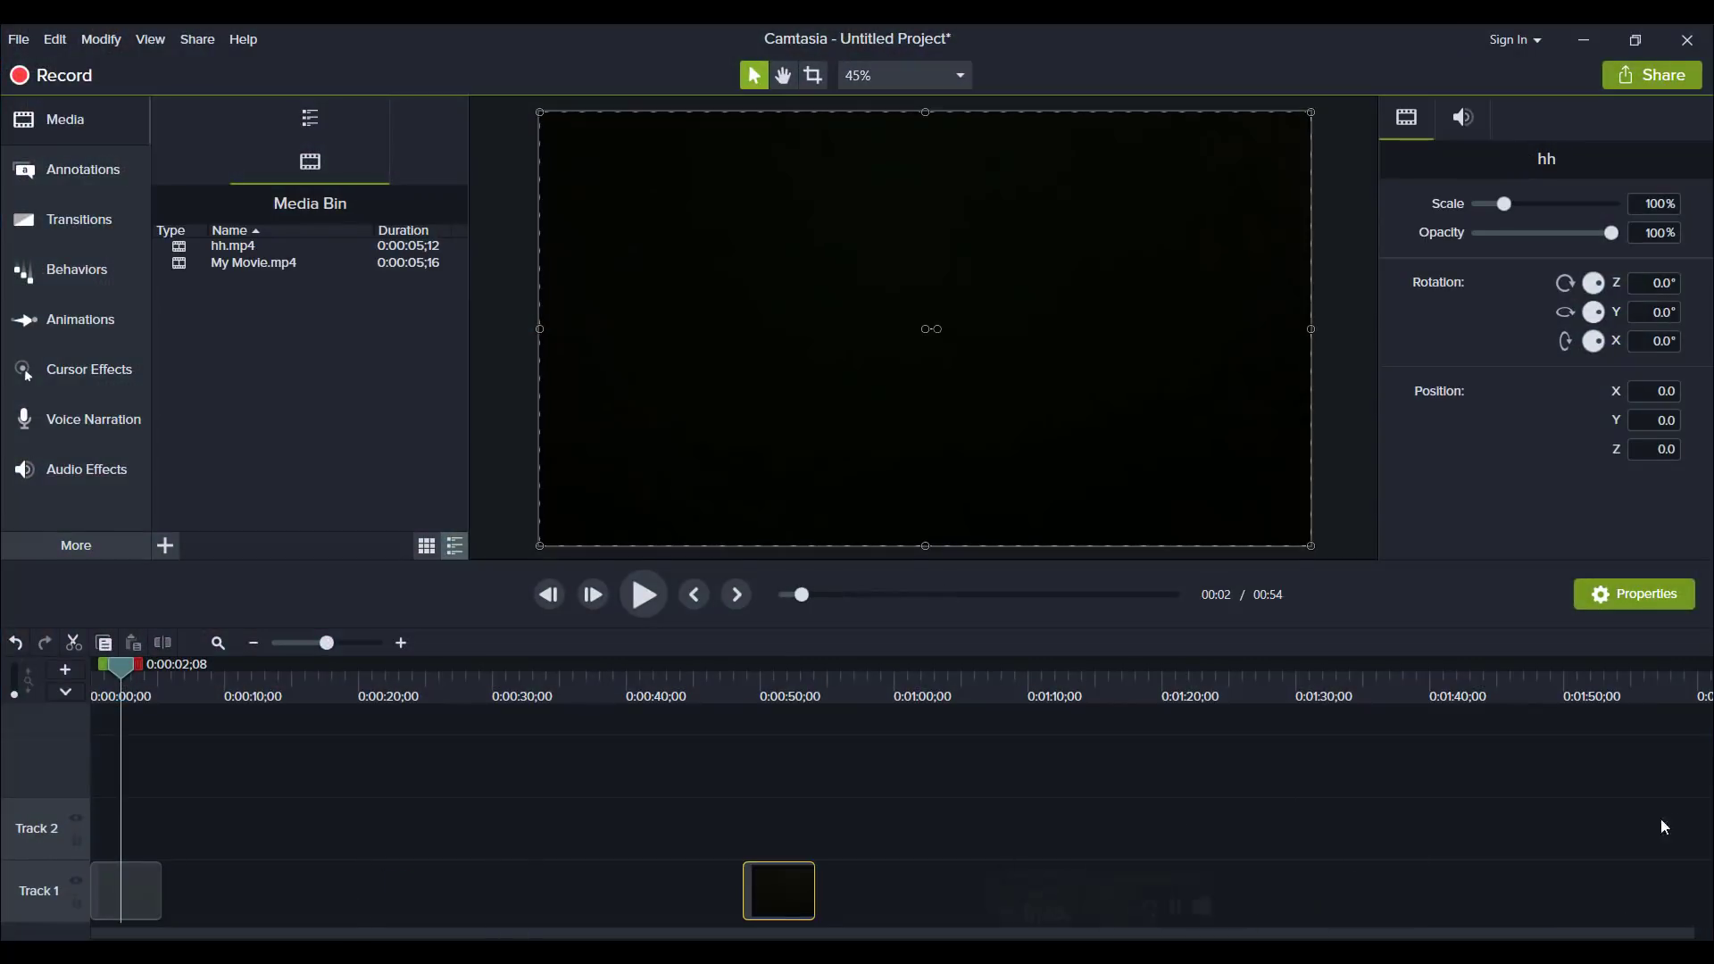
Move the hh clip directly after the My Movie clip on Track 1 and preview playback into it.
drag(750, 897, 231, 906)
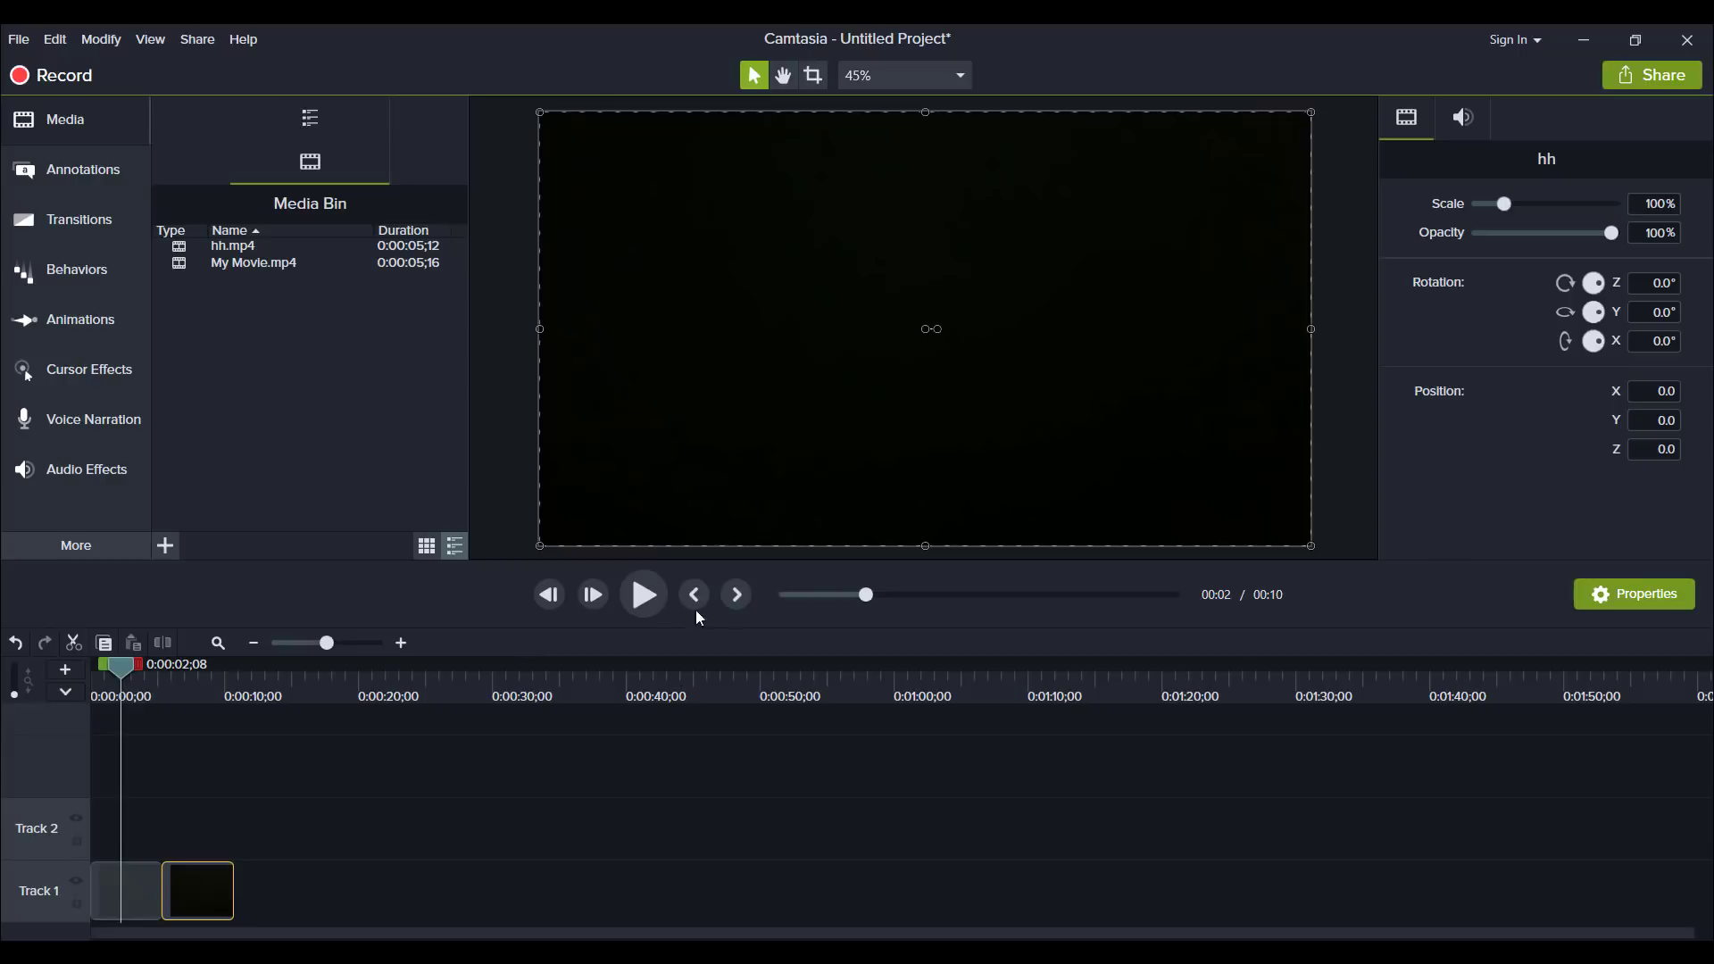
click(661, 597)
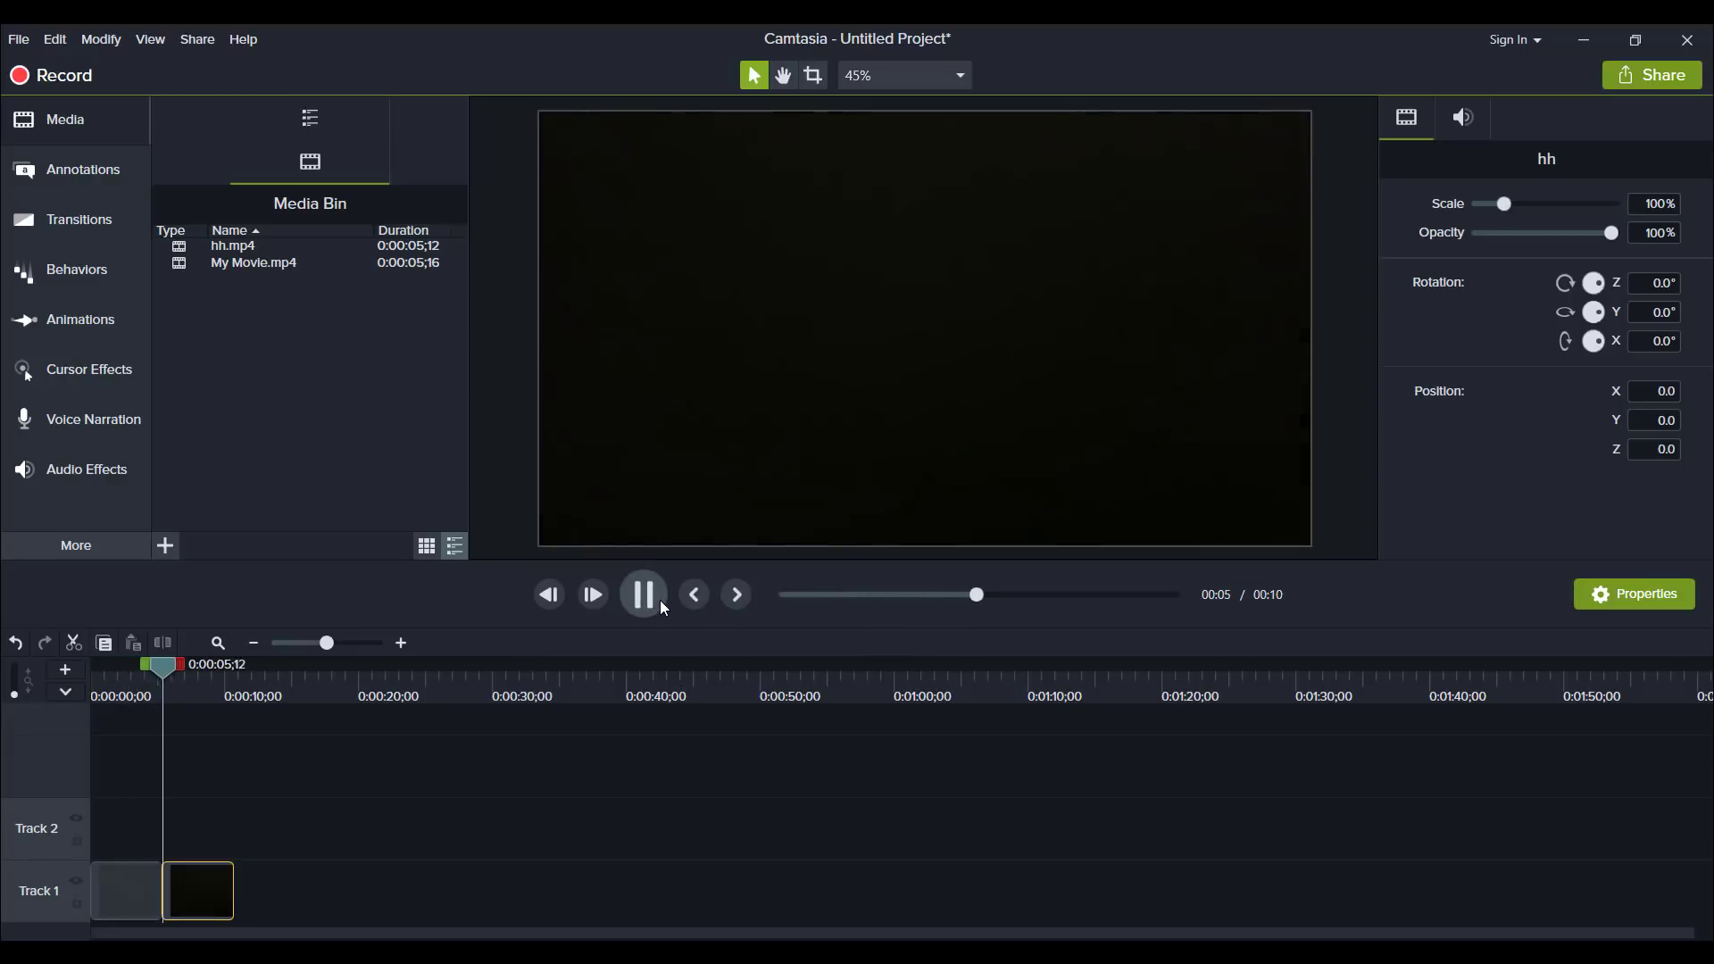
click(661, 596)
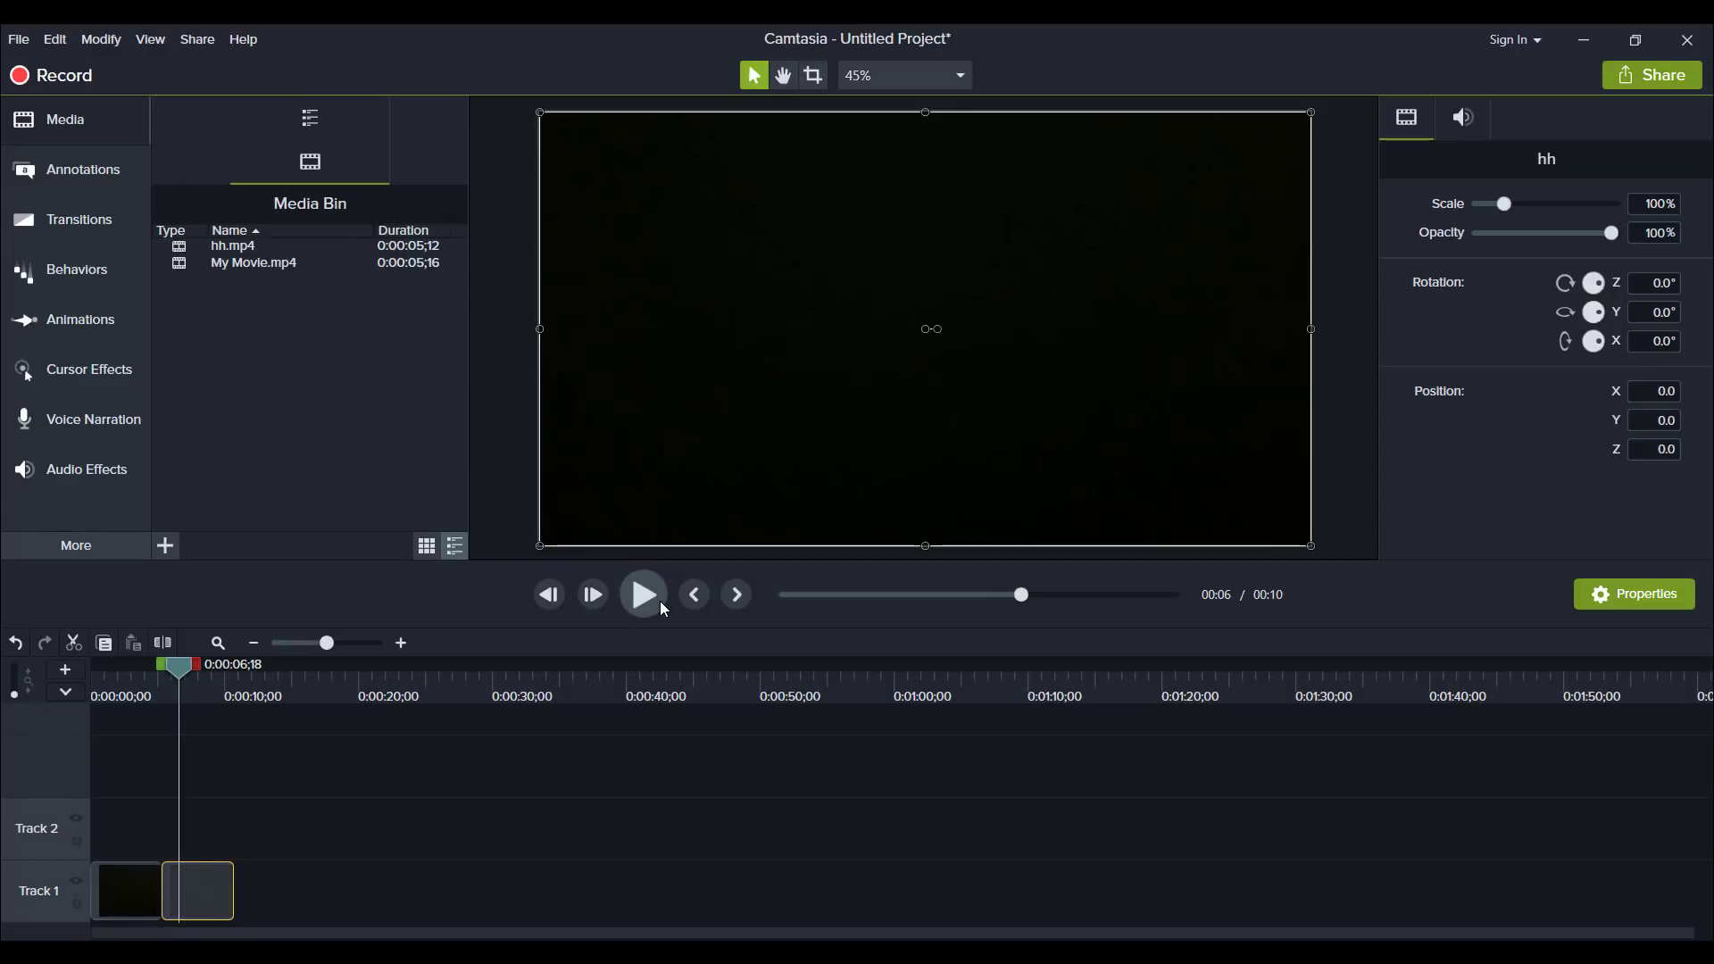